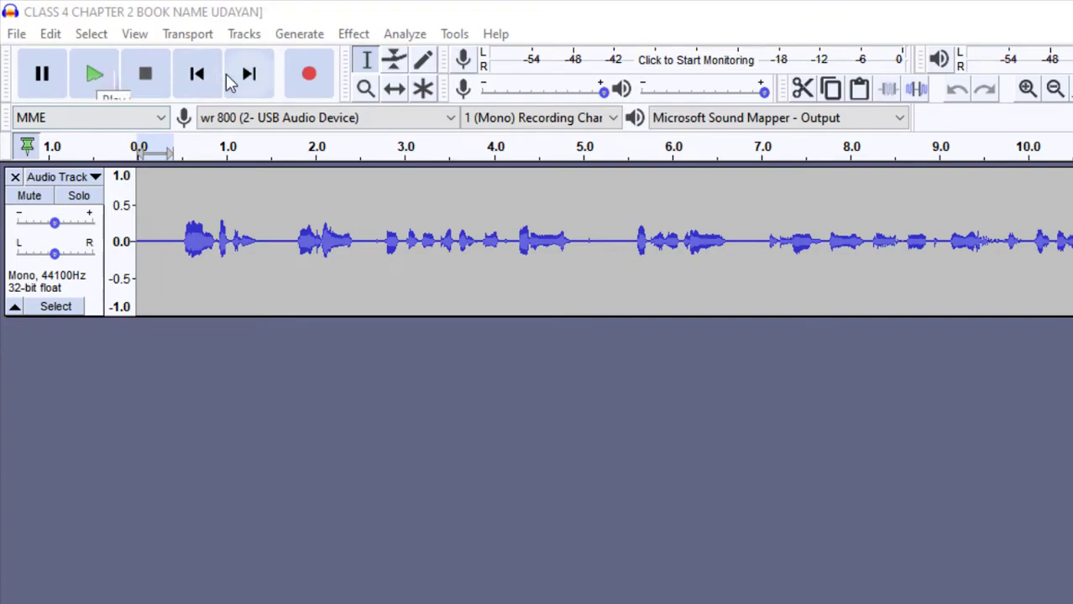
Step: Play the voice recording from its beginning to hear how it sounds
{"action": "left_click", "coordinate": [202, 73]}
{"action": "left_click", "coordinate": [96, 72]}
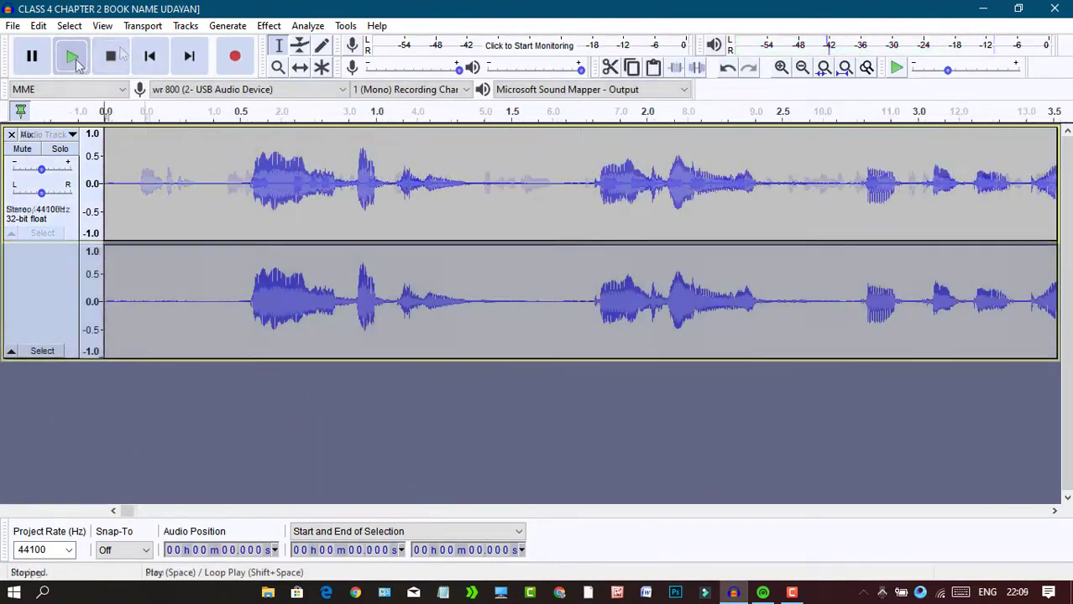
{"action": "left_click", "coordinate": [72, 57]}
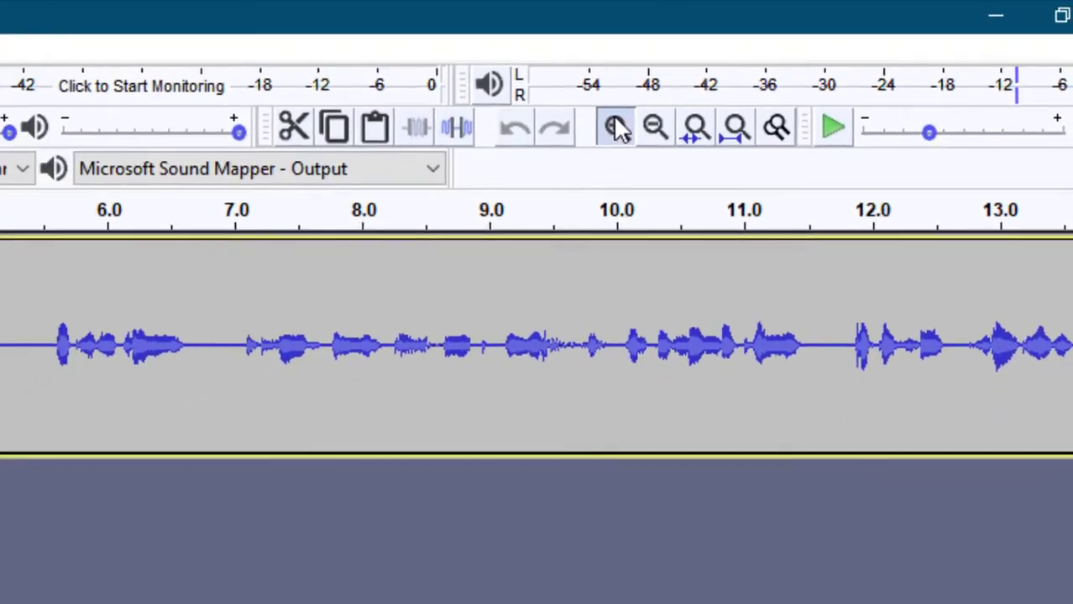
Step: Capture a noise profile from the silent opening of the track, about 0 to 0.447 seconds
{"action": "double_click", "coordinate": [581, 148]}
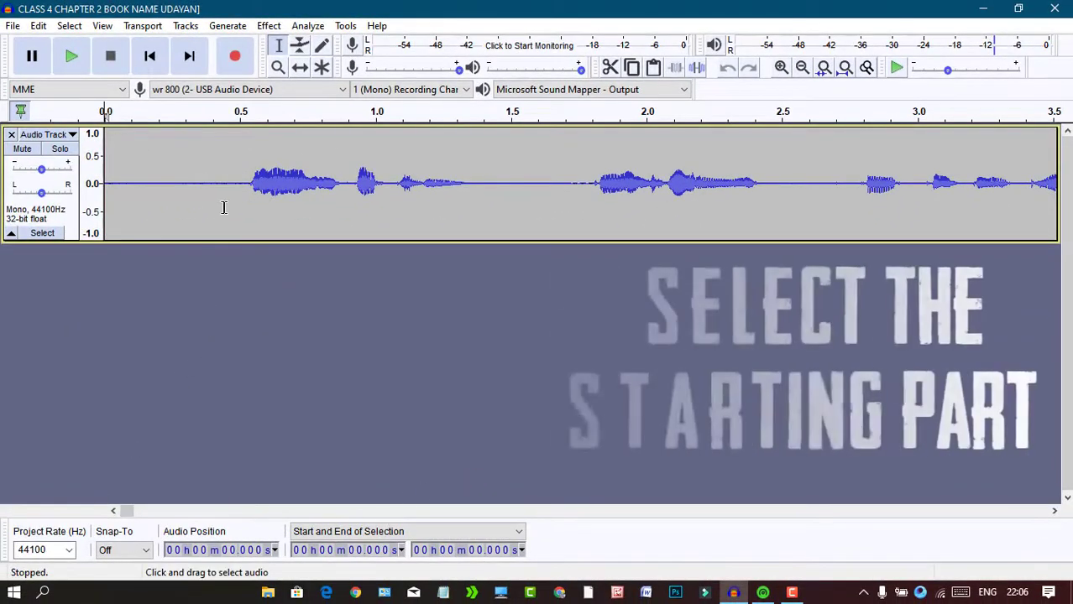
{"action": "left_click_drag", "start_coordinate": [225, 205], "coordinate": [106, 185]}
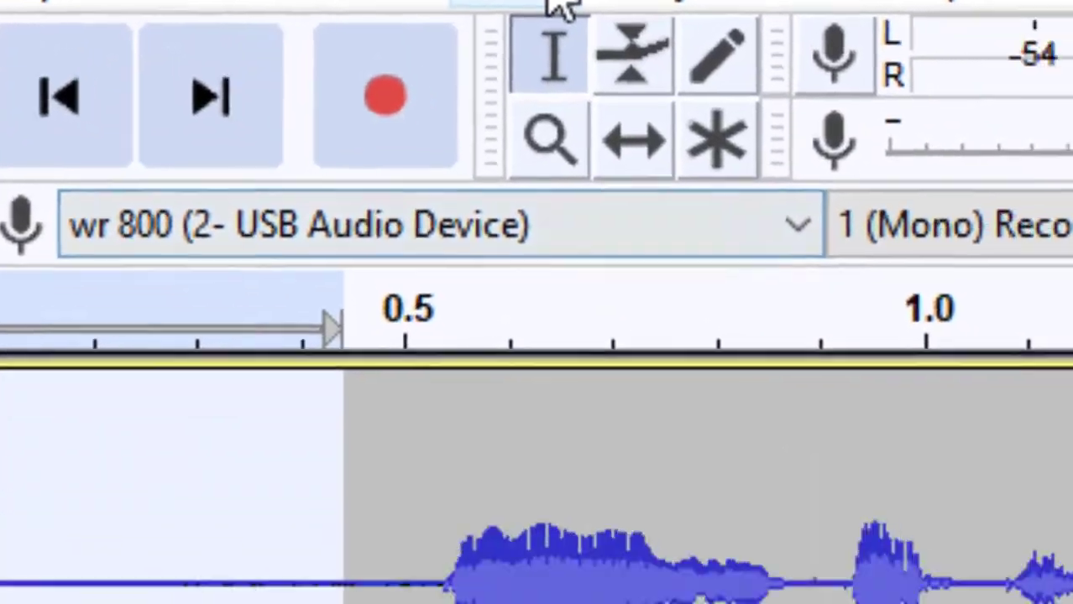
{"action": "left_click", "coordinate": [530, 94]}
{"action": "left_click", "coordinate": [494, 285]}
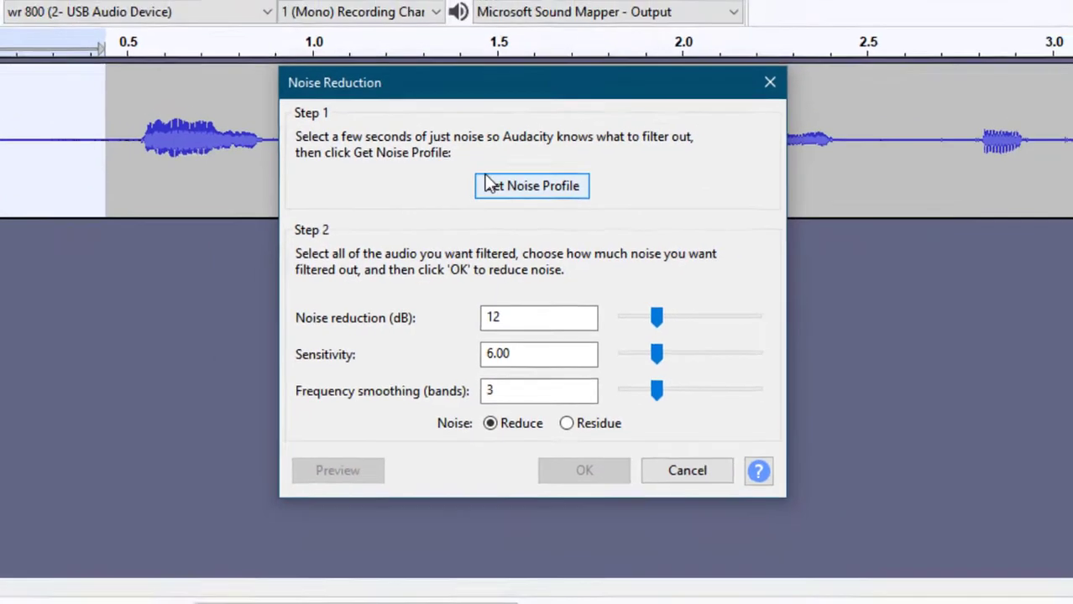
{"action": "left_click", "coordinate": [484, 174]}
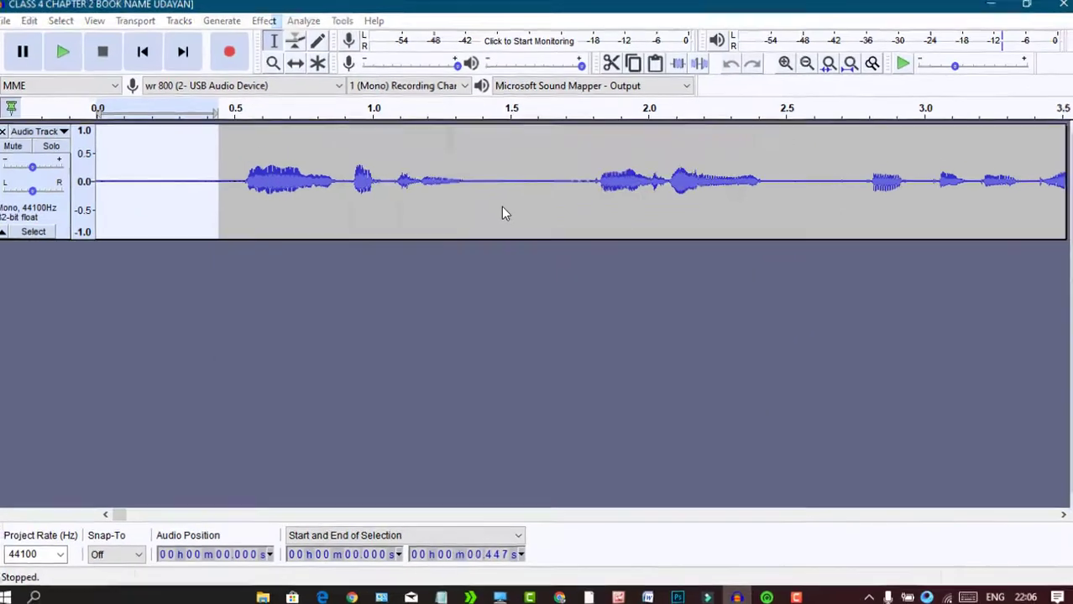
Step: Apply Noise Reduction to the whole track with 12 dB reduction, sensitivity 6.00 and frequency smoothing 3
{"action": "key", "text": "ctrl+a"}
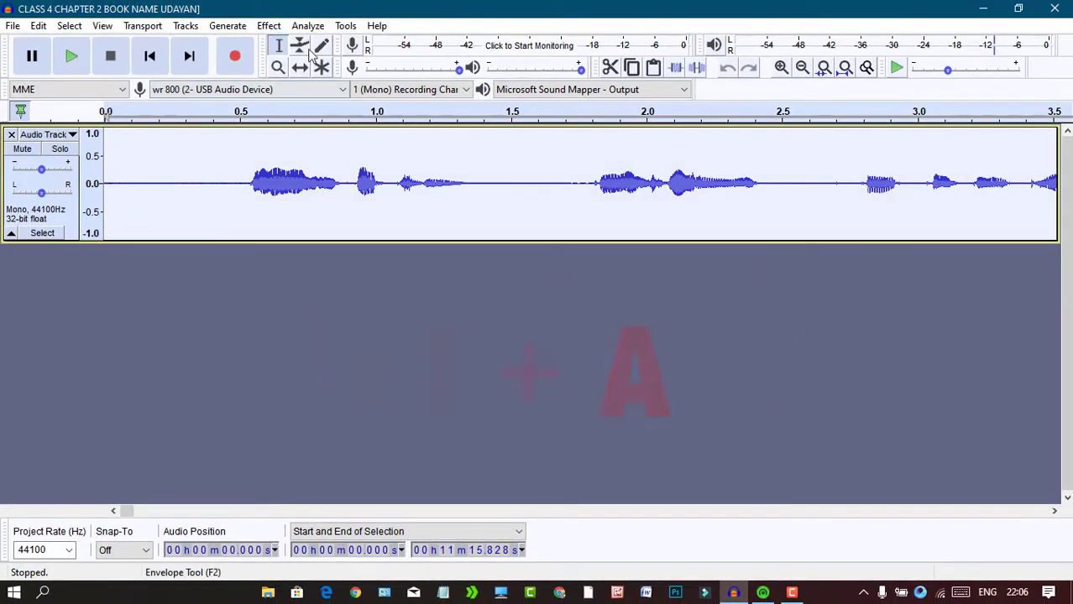
{"action": "left_click", "coordinate": [268, 25]}
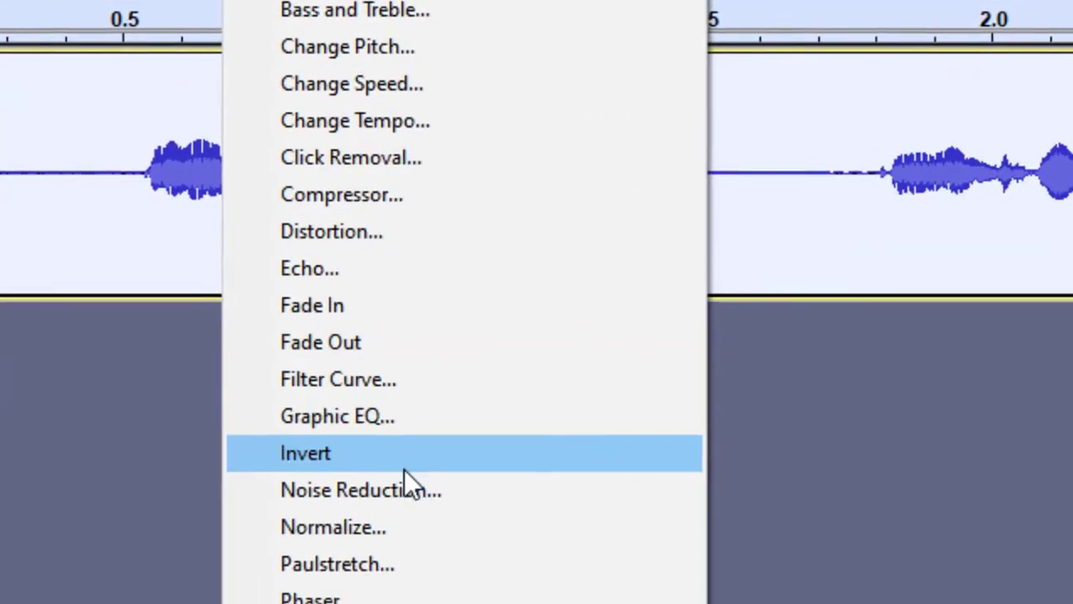
{"action": "left_click", "coordinate": [352, 336]}
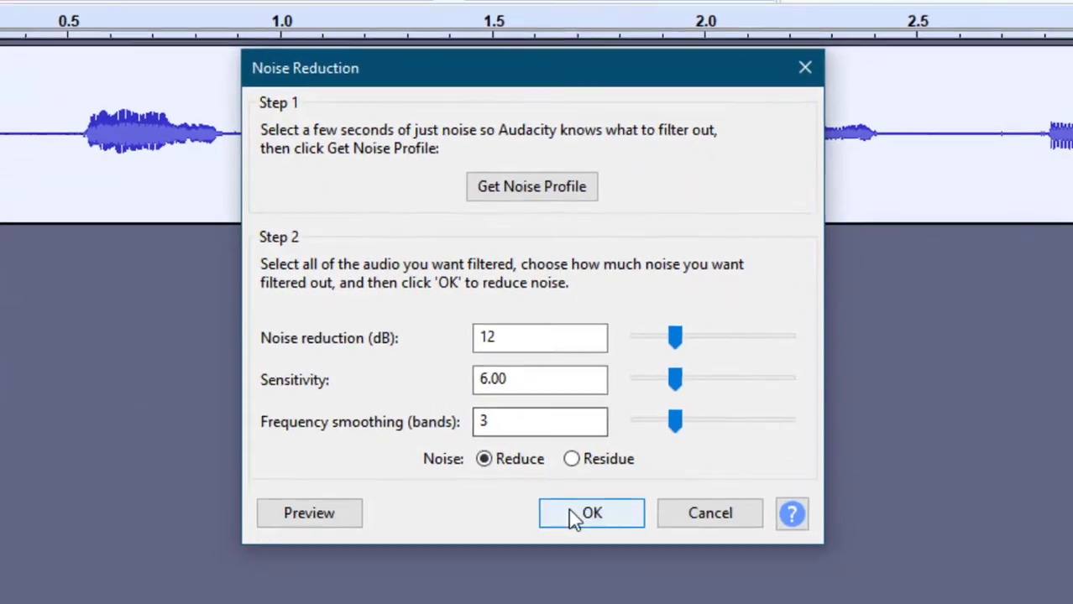
{"action": "left_click", "coordinate": [659, 575]}
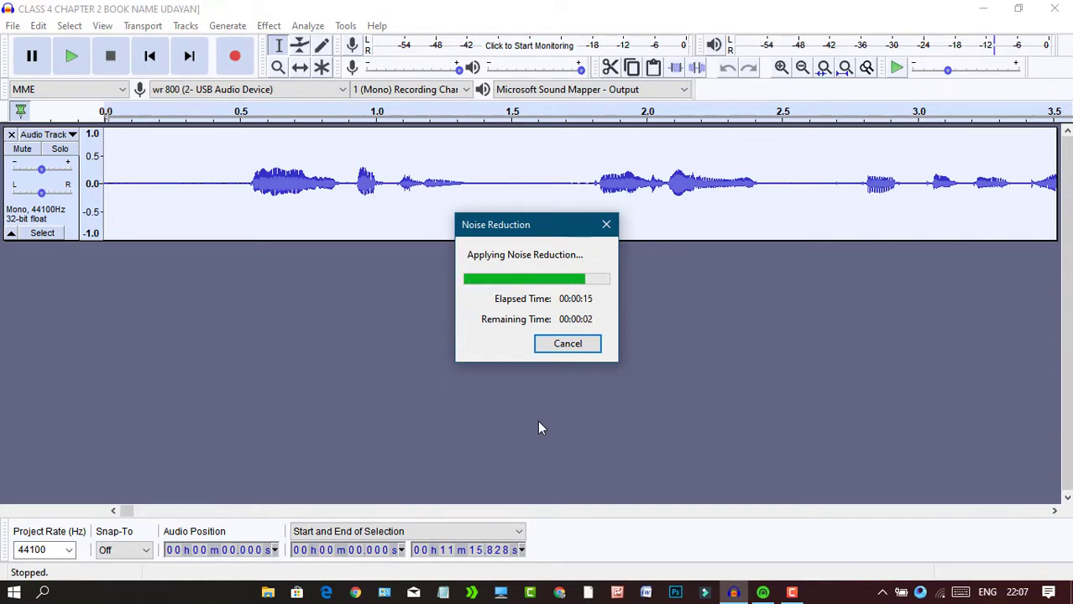
Step: Play the noise-reduced track from about 0.116 seconds, stop it and return to the start of the timeline
{"action": "left_click", "coordinate": [135, 195]}
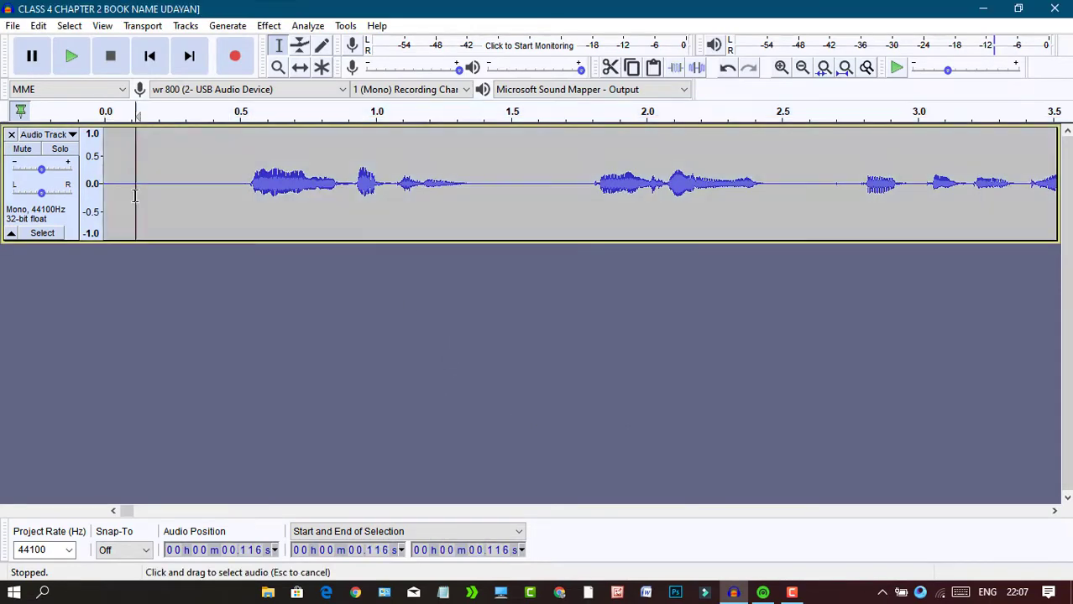
{"action": "left_click", "coordinate": [62, 67]}
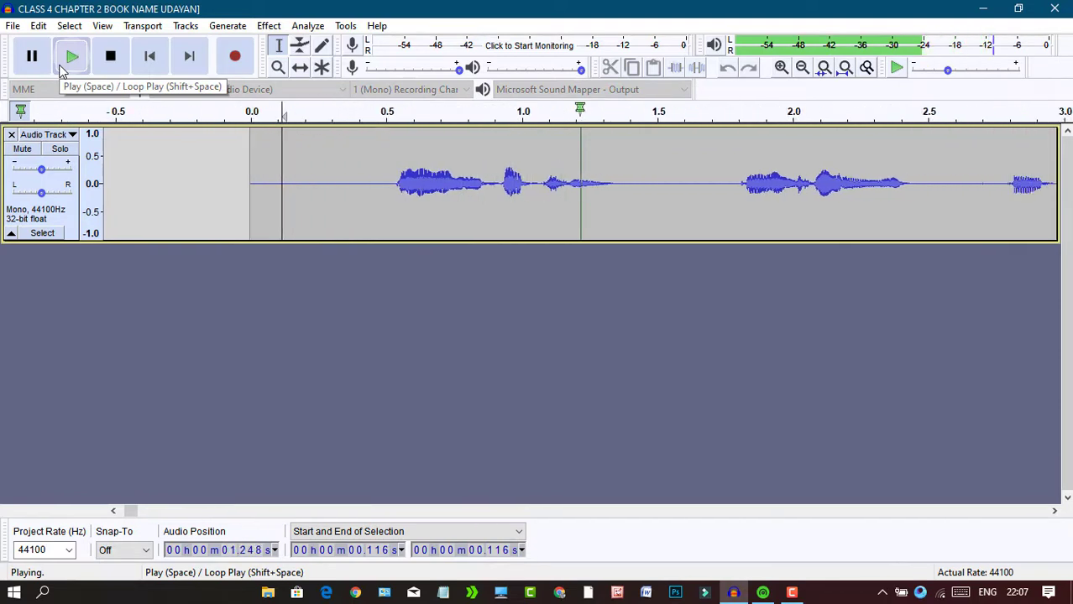
{"action": "left_click", "coordinate": [110, 56]}
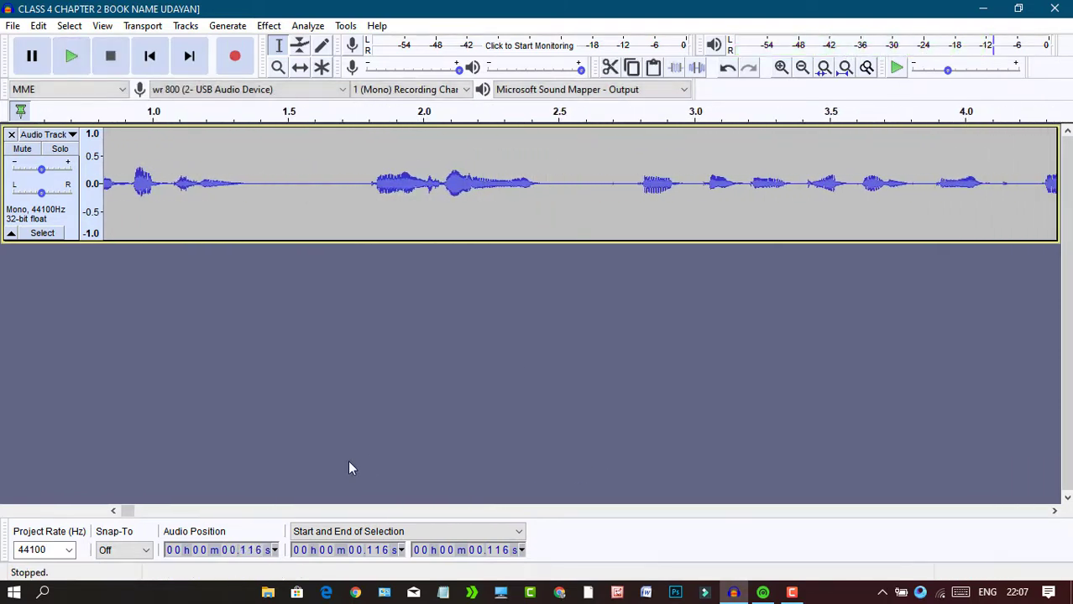
{"action": "left_click_drag", "start_coordinate": [130, 512], "coordinate": [103, 516]}
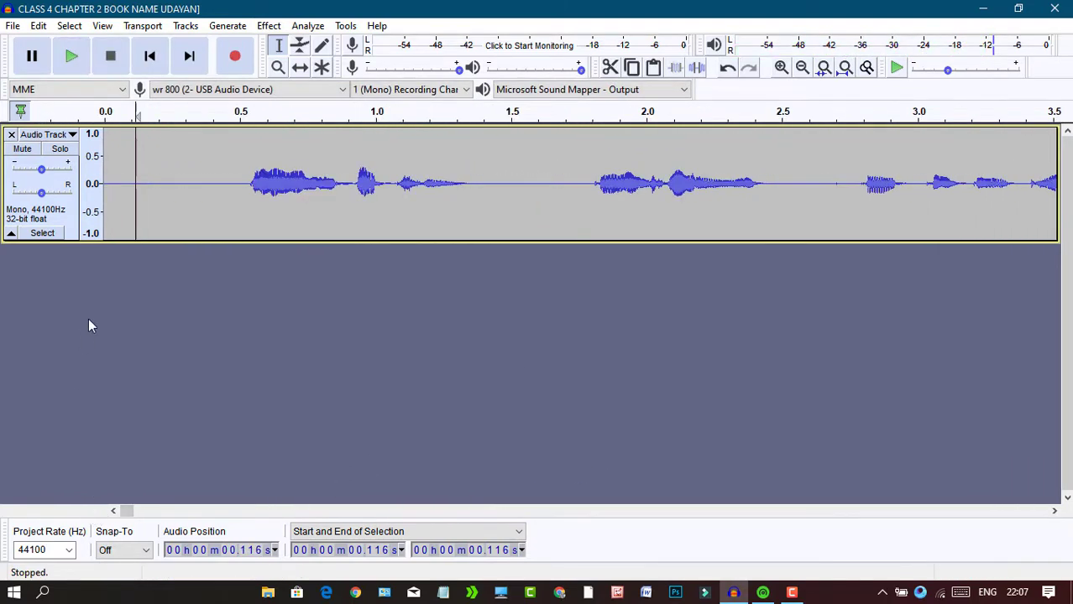
Step: Copy the entire cleaned audio and paste it as a second track below the original
{"action": "key", "text": "ctrl+a"}
{"action": "left_click", "coordinate": [234, 183]}
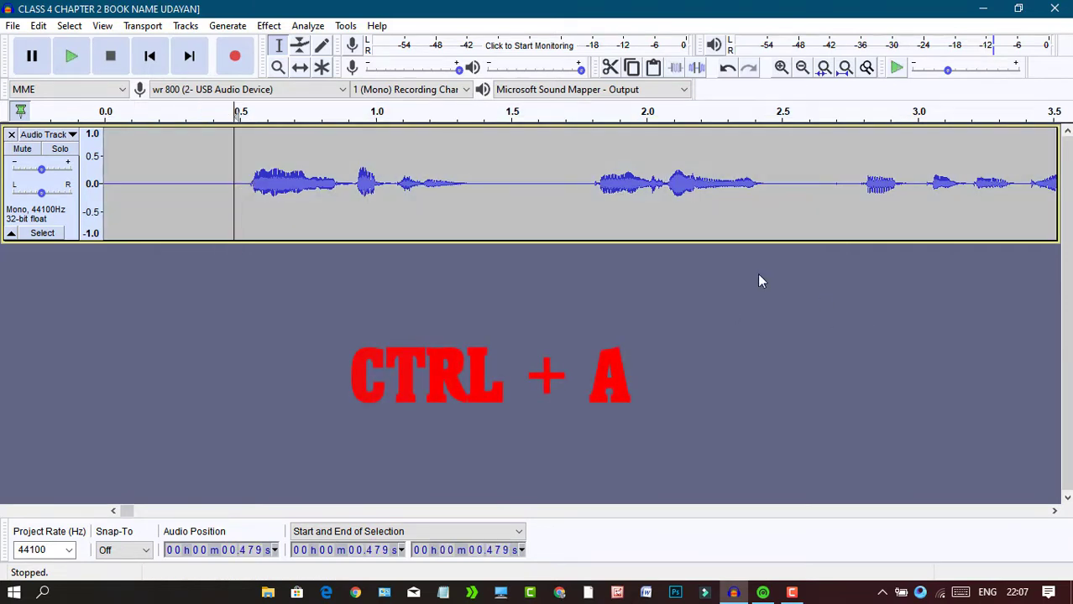
{"action": "key", "text": "ctrl+a"}
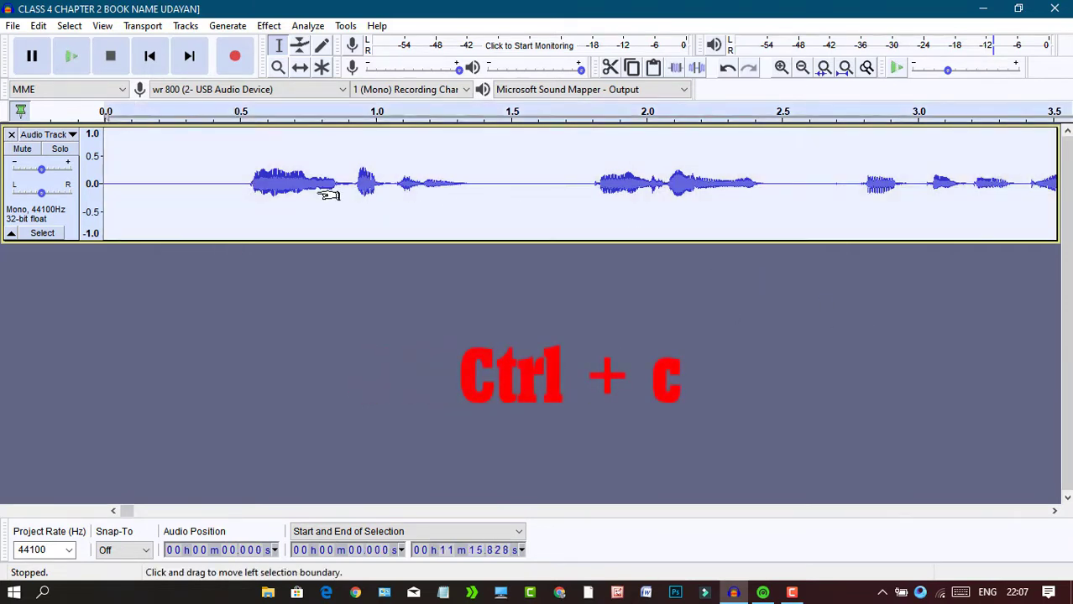
{"action": "left_click", "coordinate": [246, 322]}
{"action": "key", "text": "ctrl+v"}
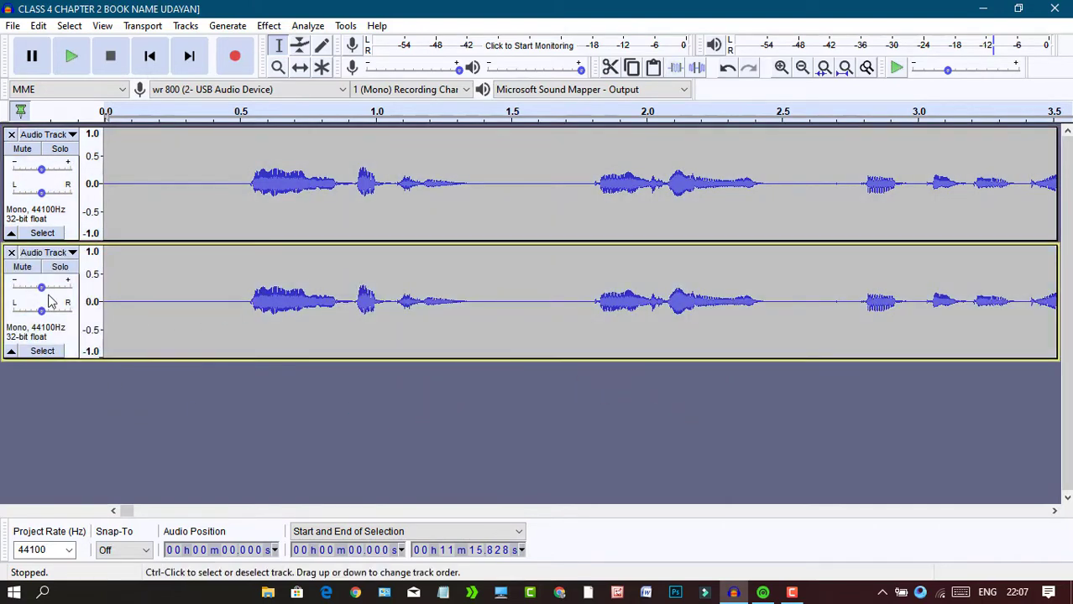
Step: Set the pasted track's wave color to Instrument 2 so it is shown in red
{"action": "left_click", "coordinate": [19, 354]}
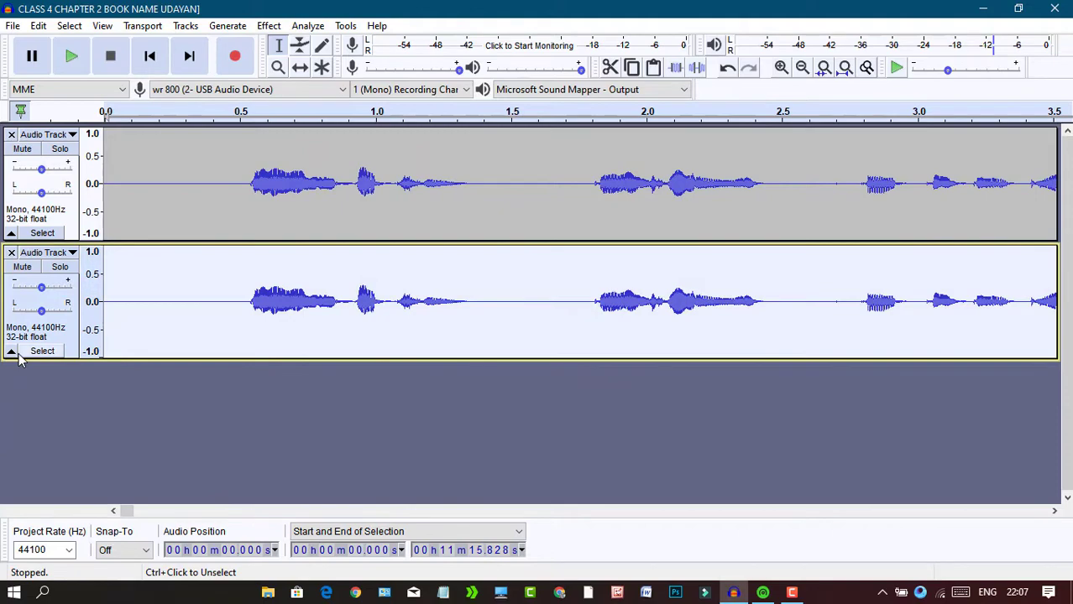
{"action": "left_click", "coordinate": [12, 352]}
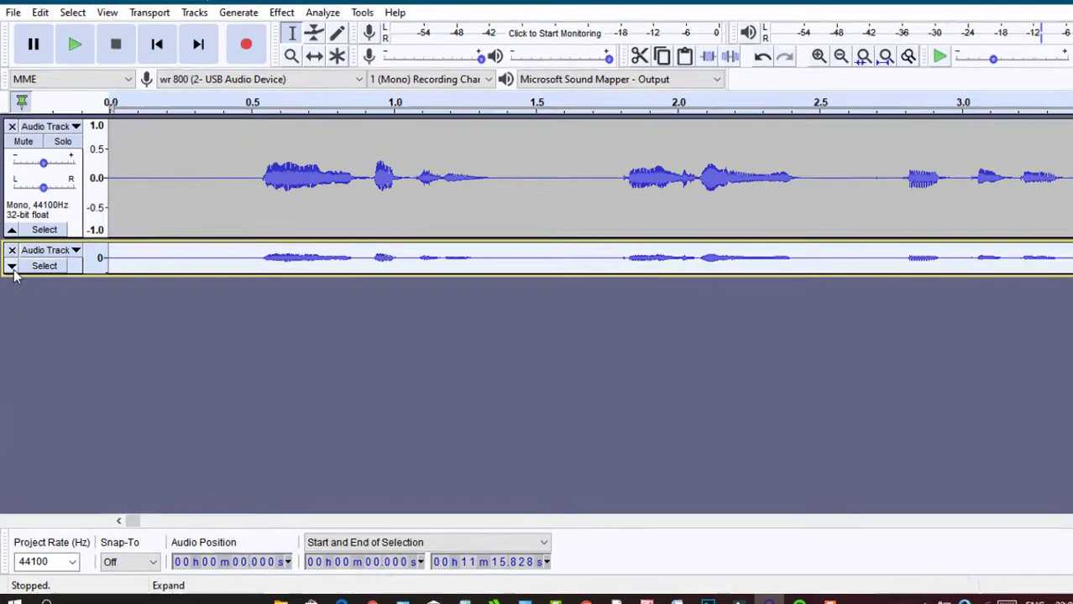
{"action": "left_click", "coordinate": [11, 267]}
{"action": "left_click", "coordinate": [43, 253]}
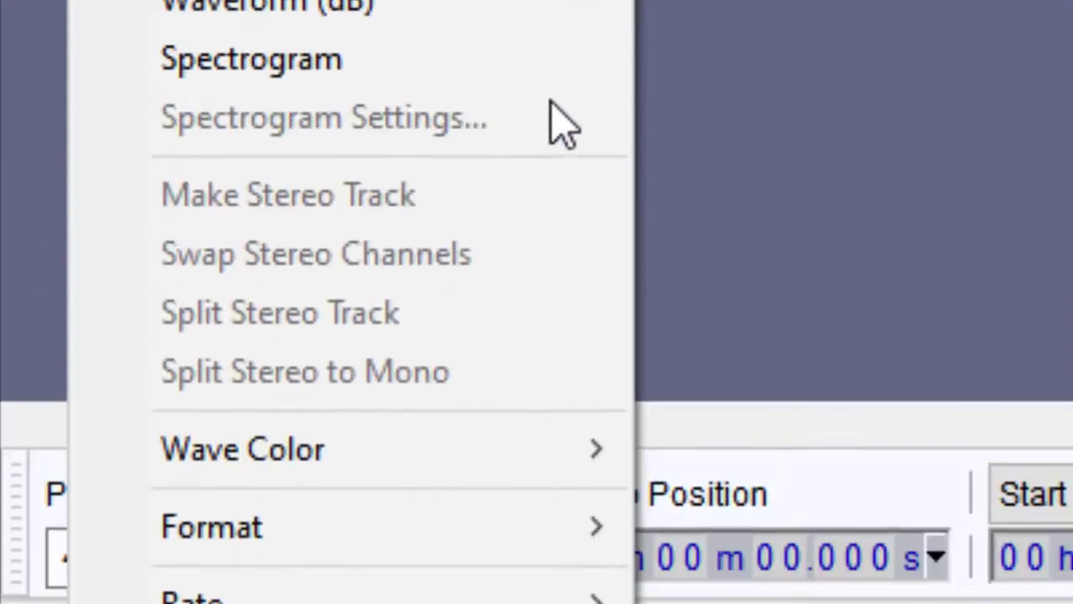
{"action": "mouse_move", "coordinate": [427, 454]}
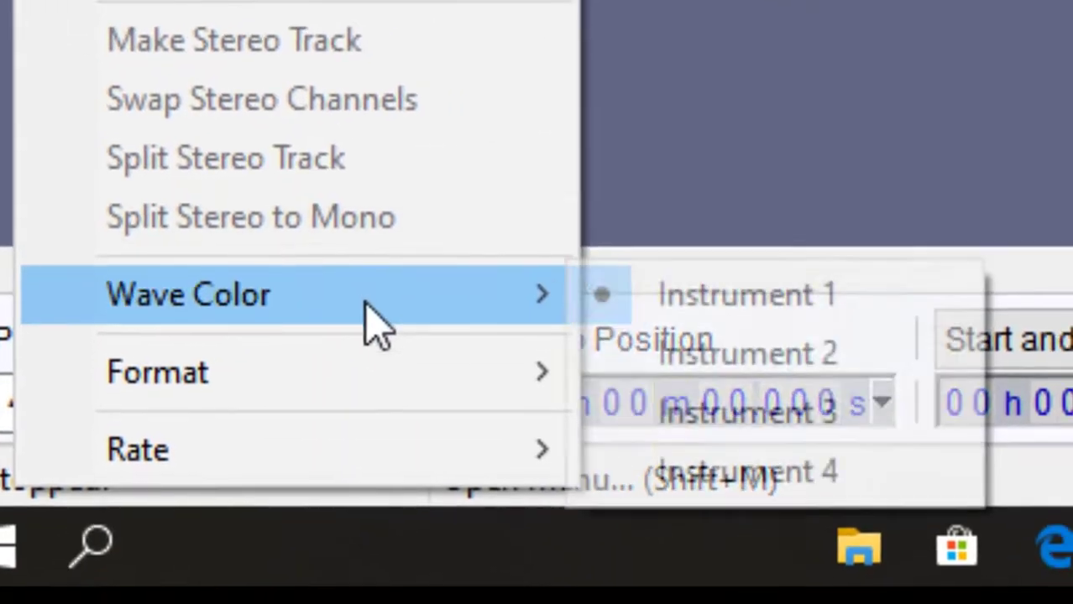
{"action": "left_click", "coordinate": [839, 510]}
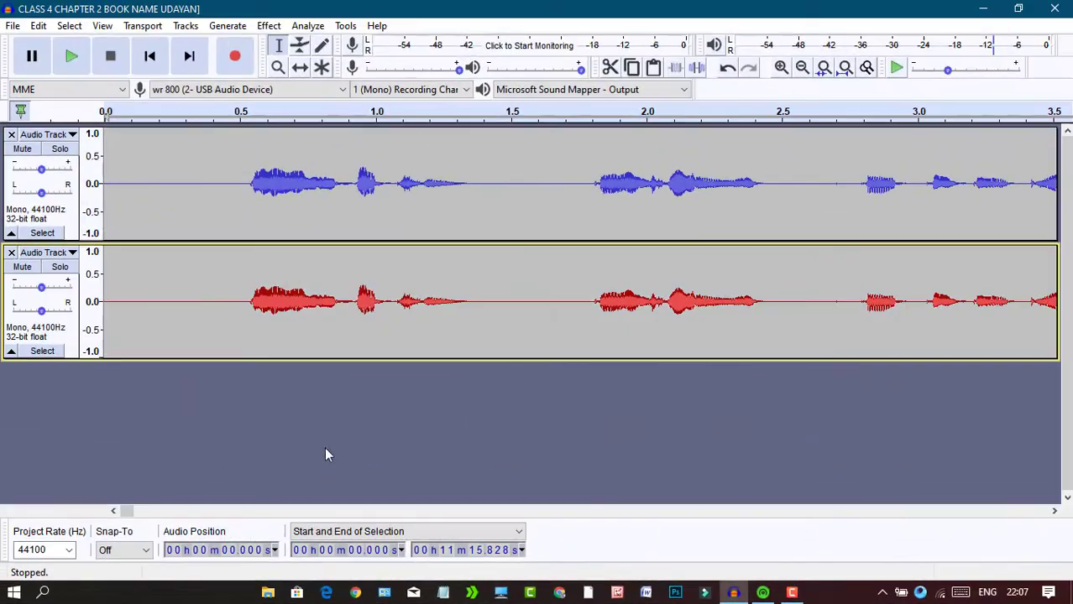
Step: Apply Reverb to the whole red track with room size 69% and damping 62%, previewing the effect before applying it
{"action": "left_click", "coordinate": [326, 340]}
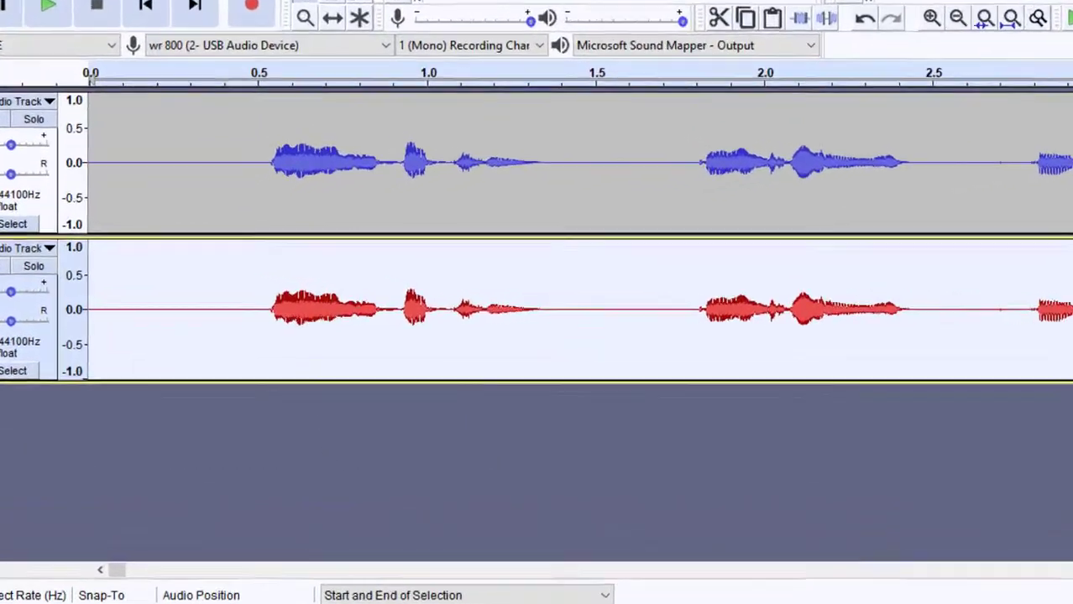
{"action": "left_click", "coordinate": [269, 25]}
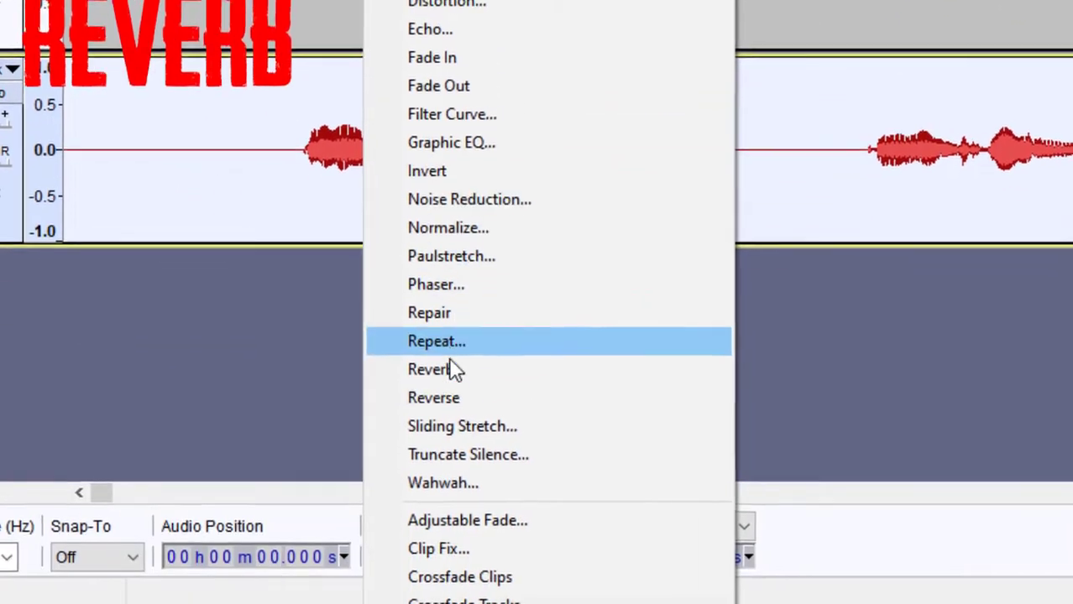
{"action": "left_click", "coordinate": [454, 371]}
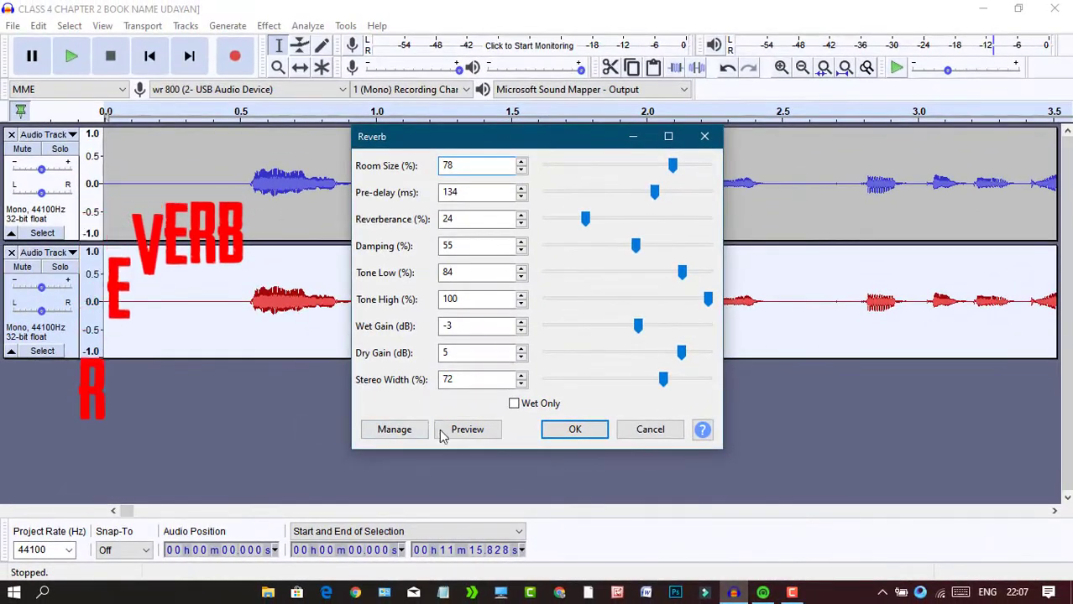
{"action": "left_click", "coordinate": [470, 432]}
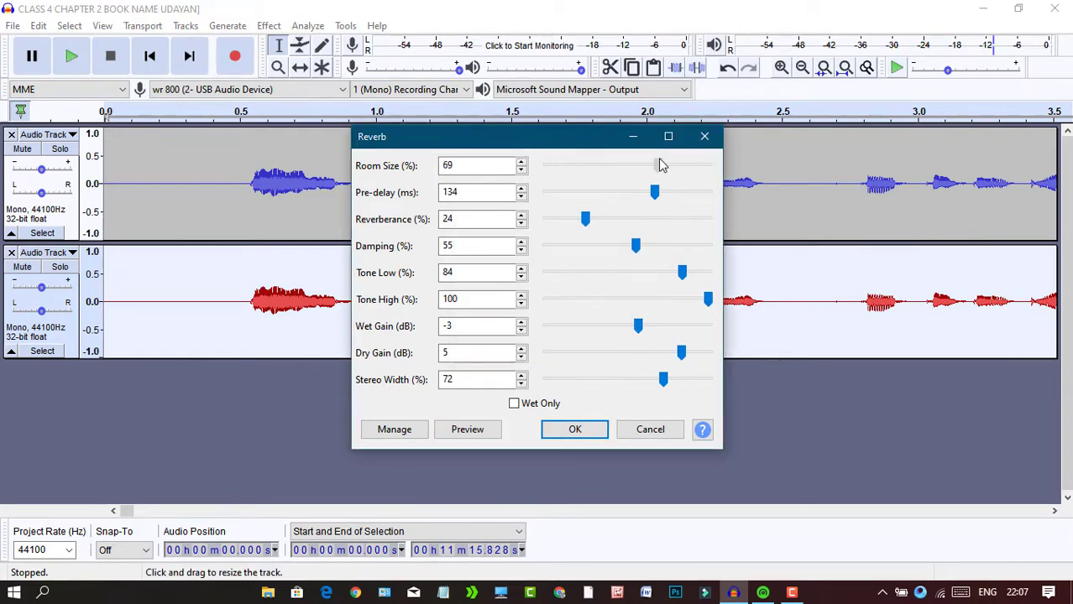
{"action": "left_click", "coordinate": [487, 429]}
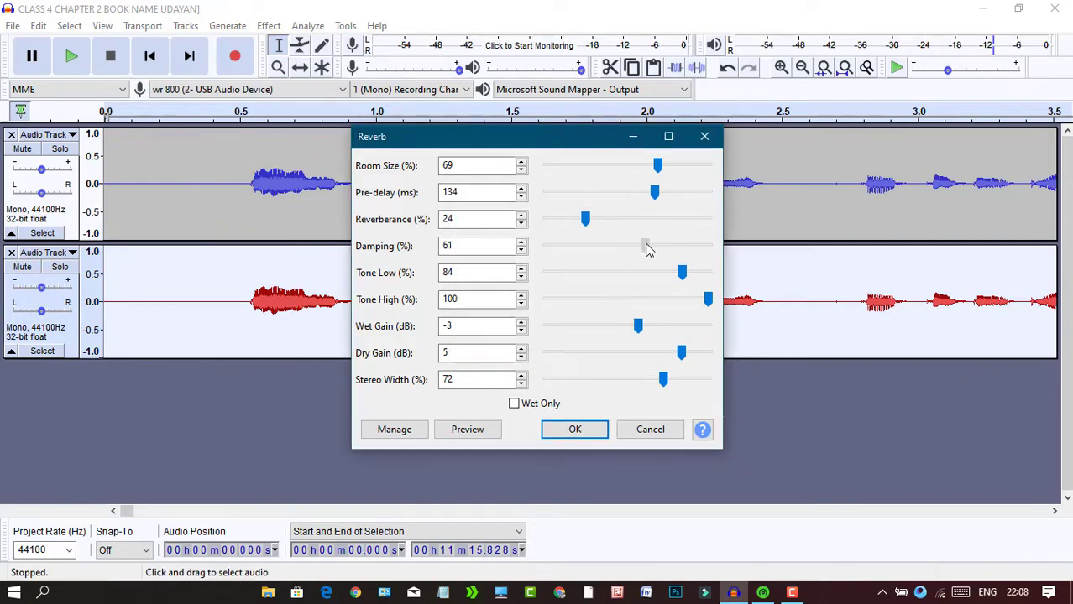
{"action": "left_click", "coordinate": [469, 430]}
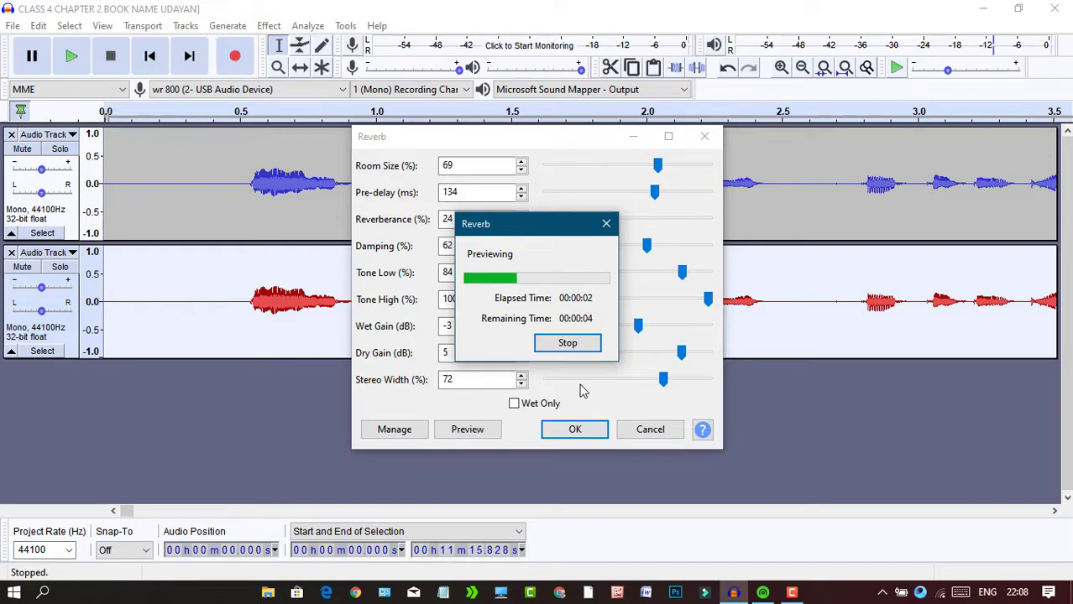
{"action": "left_click", "coordinate": [568, 345]}
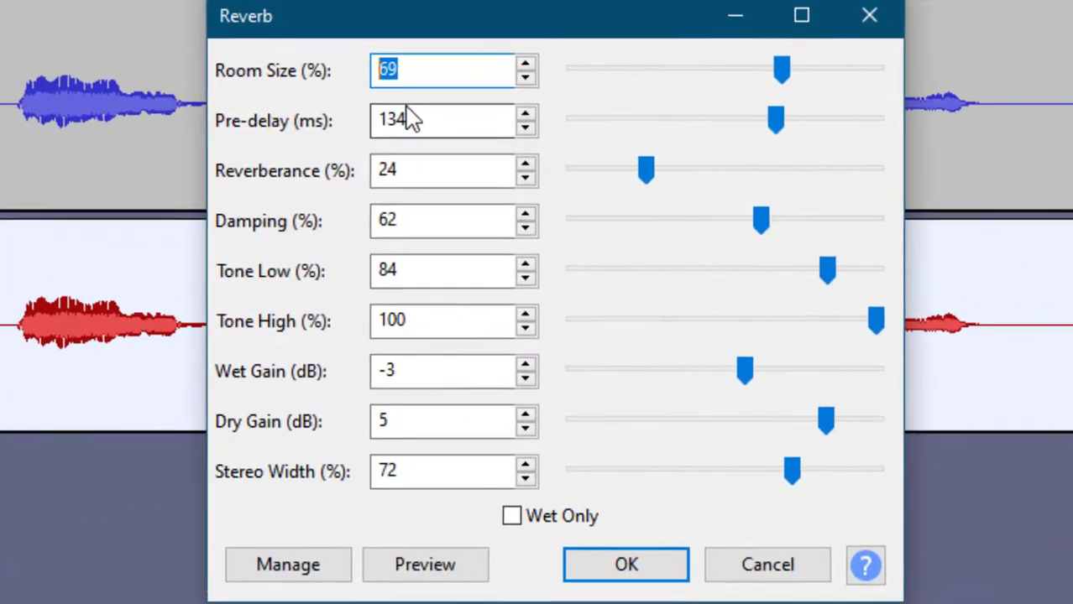
{"action": "key", "text": "Tab"}
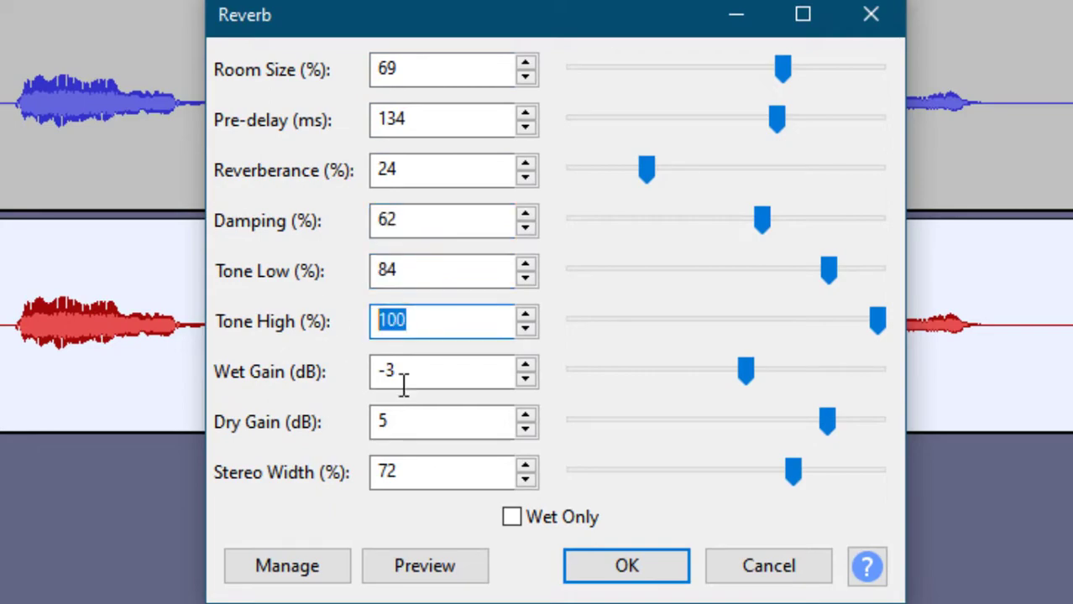
{"action": "key", "text": "Tab"}
{"action": "key", "text": "Tab"}
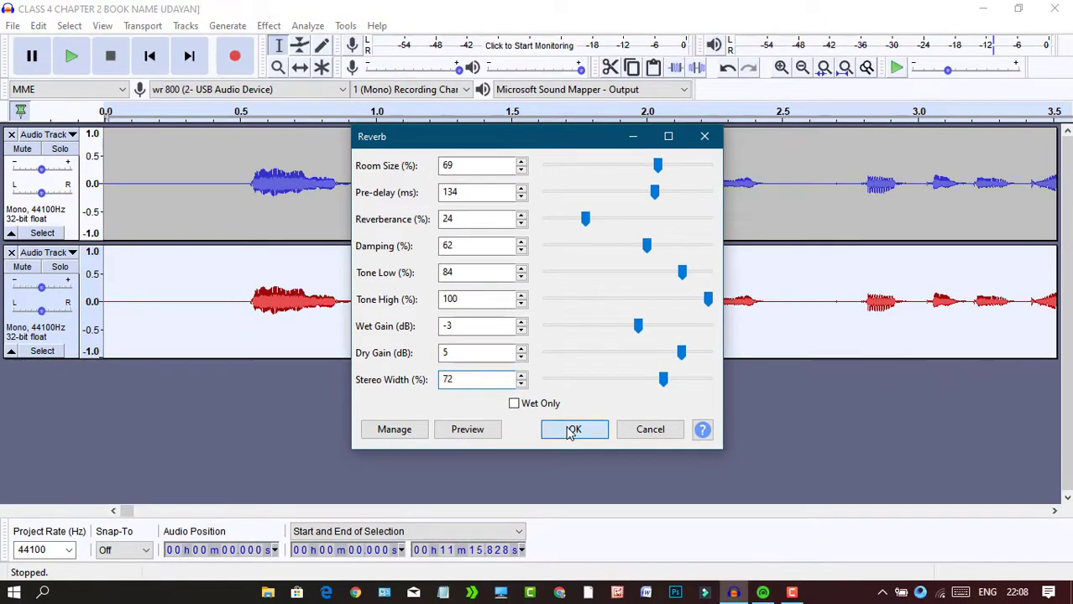
{"action": "left_click", "coordinate": [571, 431]}
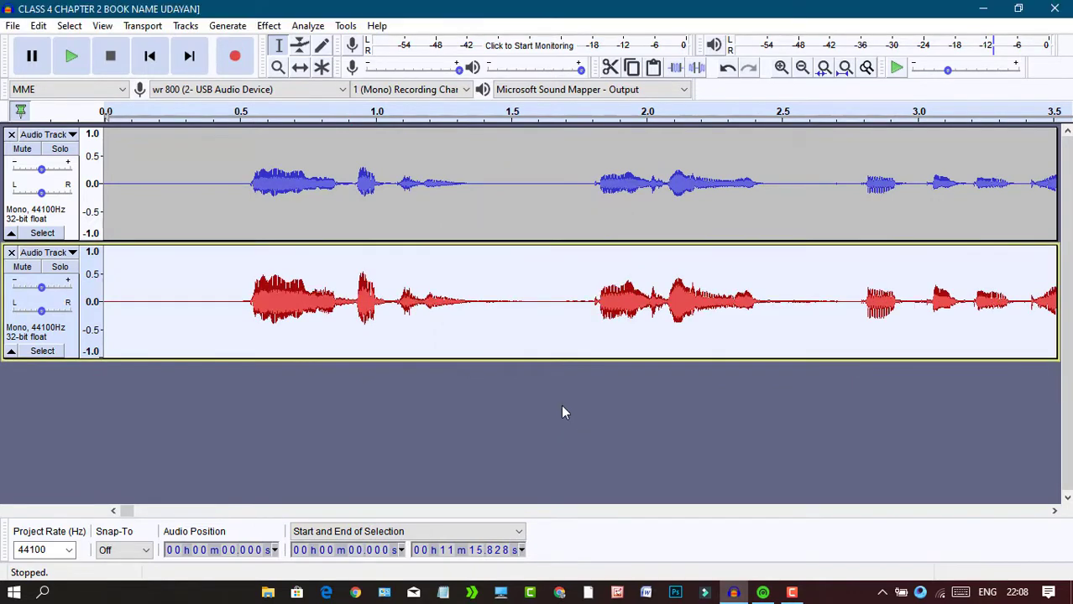
Step: Preview and apply a Regular Delay to the whole red track with -18.10 dB per echo, 0.200 seconds delay time and 19 echoes
{"action": "left_click", "coordinate": [359, 283]}
{"action": "double_click", "coordinate": [268, 282]}
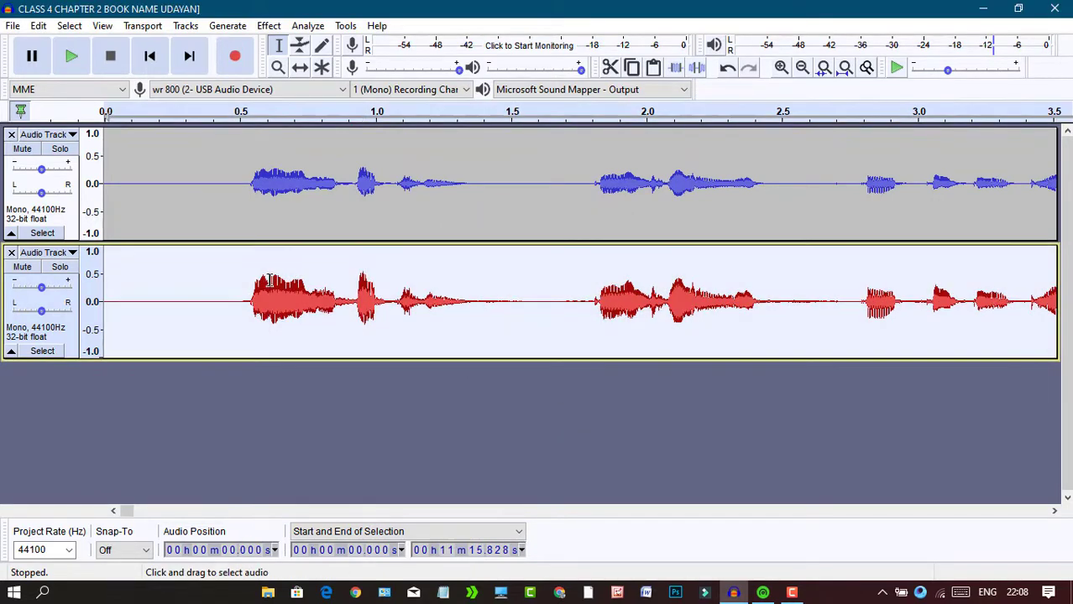
{"action": "left_click", "coordinate": [270, 27]}
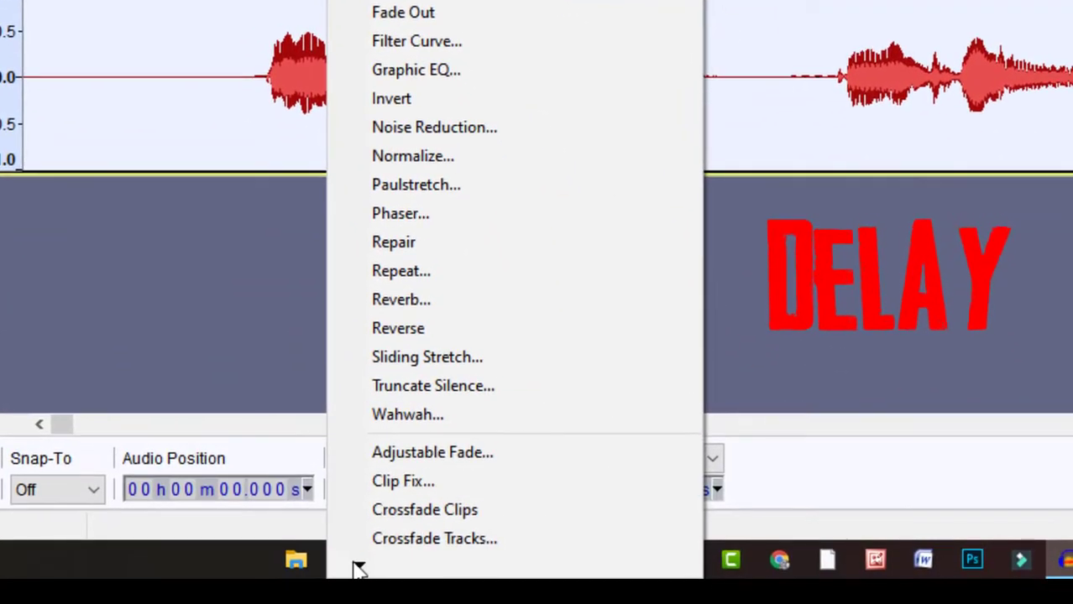
{"action": "scroll", "coordinate": [359, 568], "scroll_direction": "down", "scroll_amount": 5}
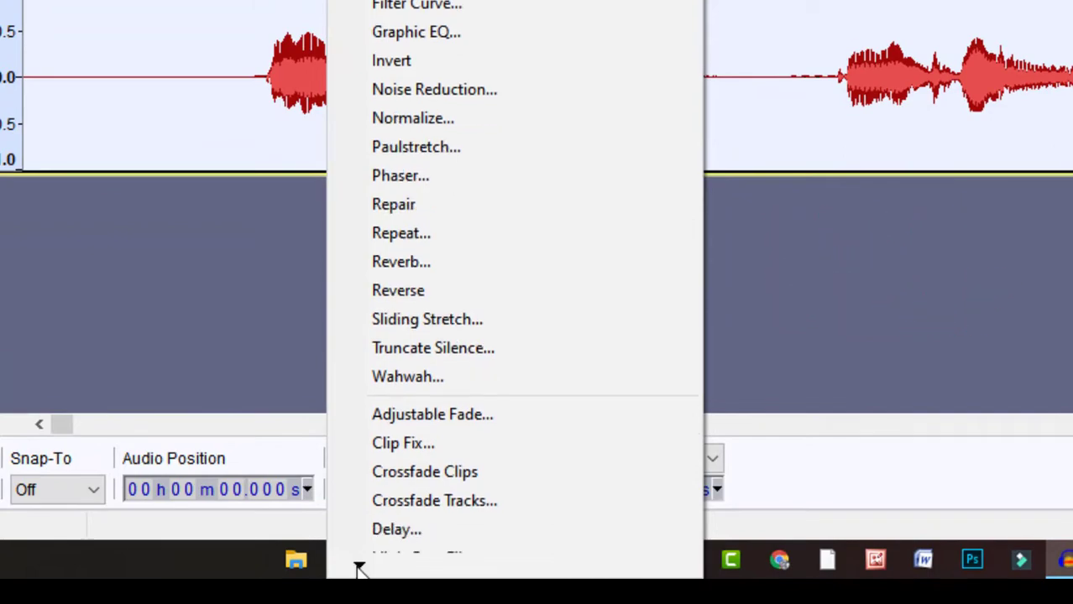
{"action": "scroll", "coordinate": [389, 544], "scroll_direction": "down", "scroll_amount": 1}
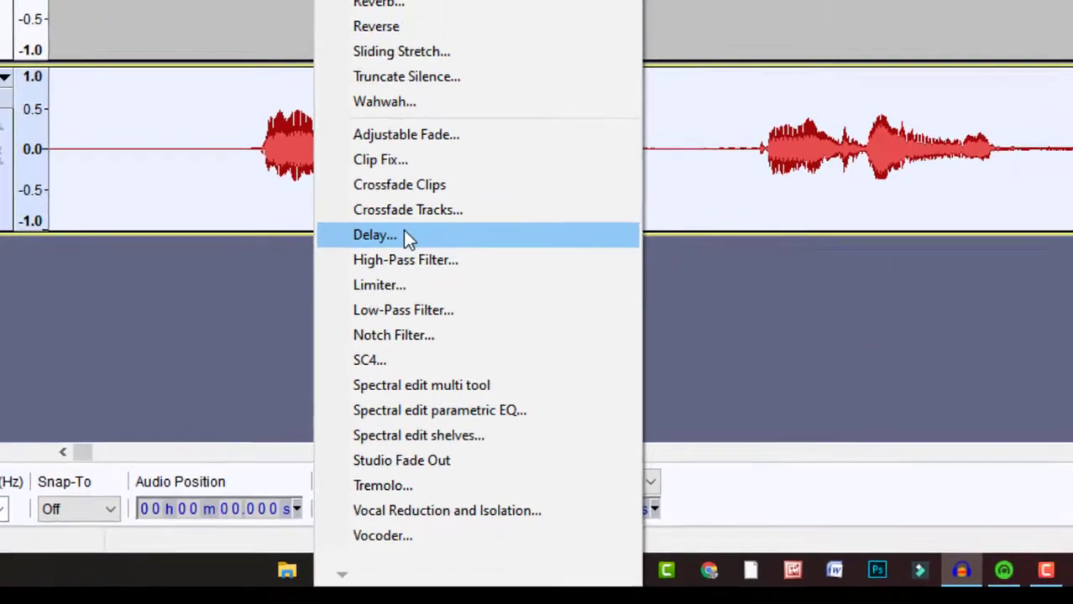
{"action": "left_click", "coordinate": [427, 175]}
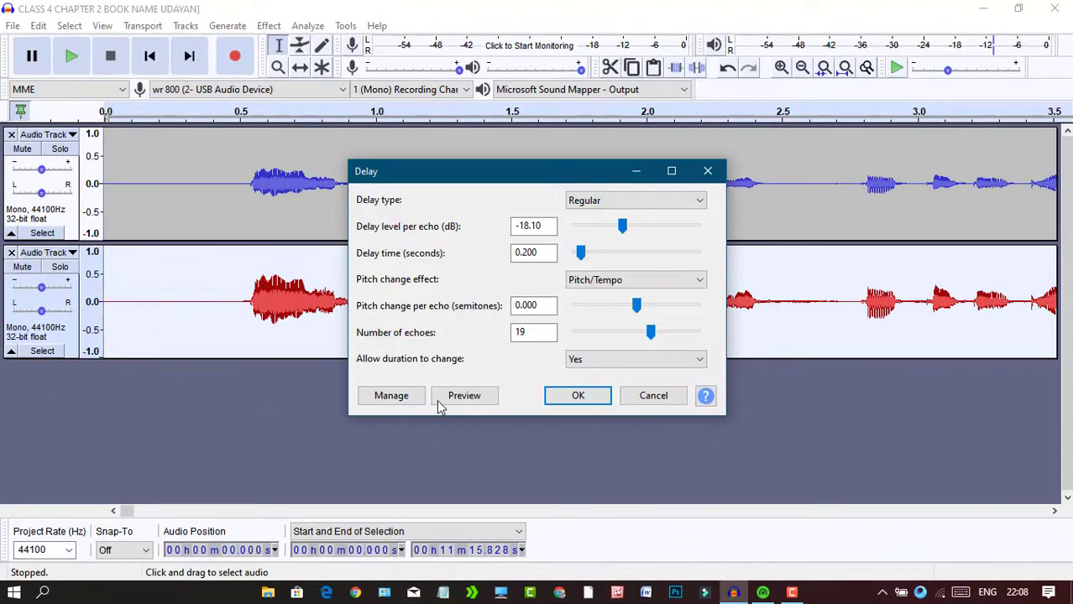
{"action": "left_click", "coordinate": [464, 395]}
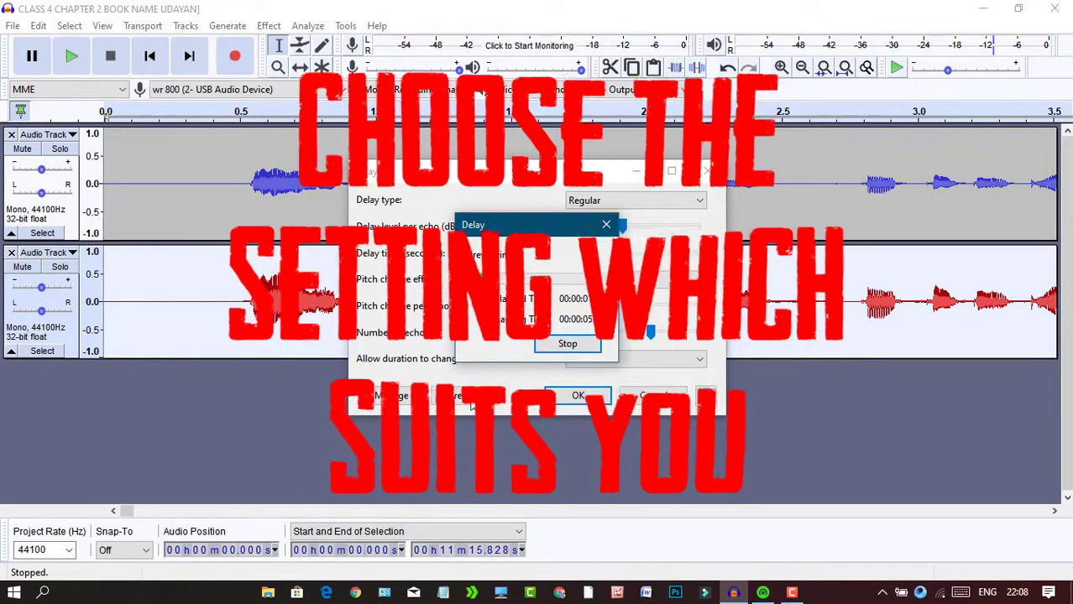
{"action": "left_click", "coordinate": [588, 350]}
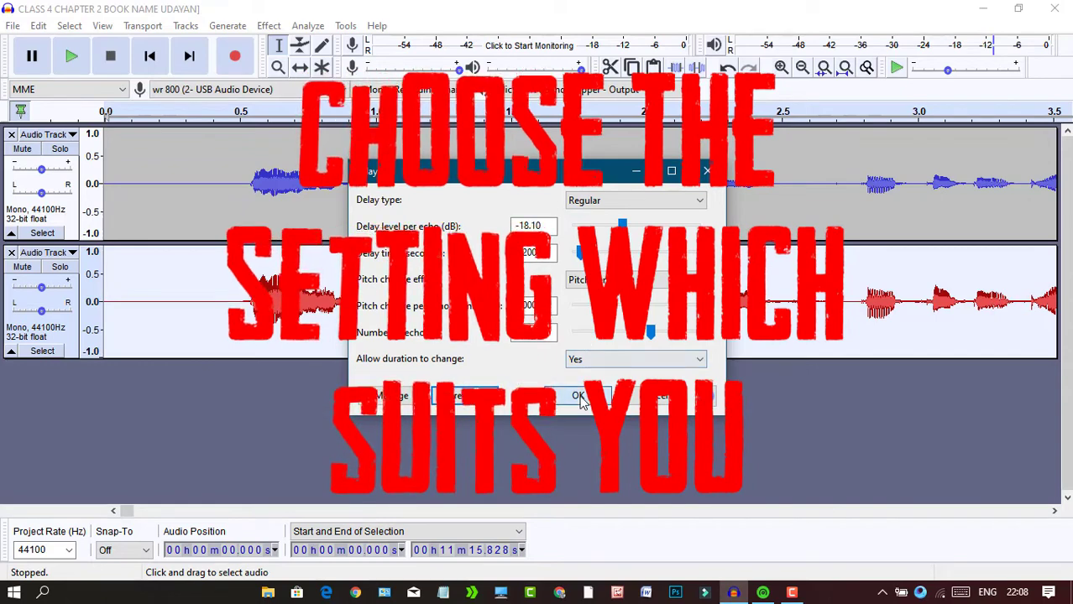
{"action": "left_click", "coordinate": [580, 396]}
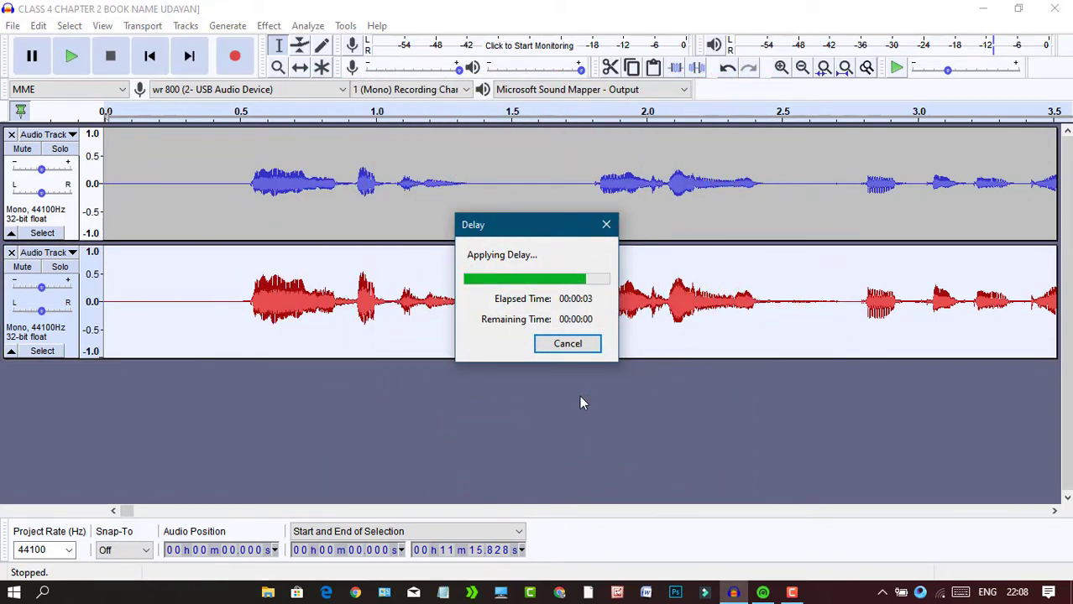
Step: Copy the entire second track with its effects and paste it as a third track below
{"action": "left_click", "coordinate": [210, 379]}
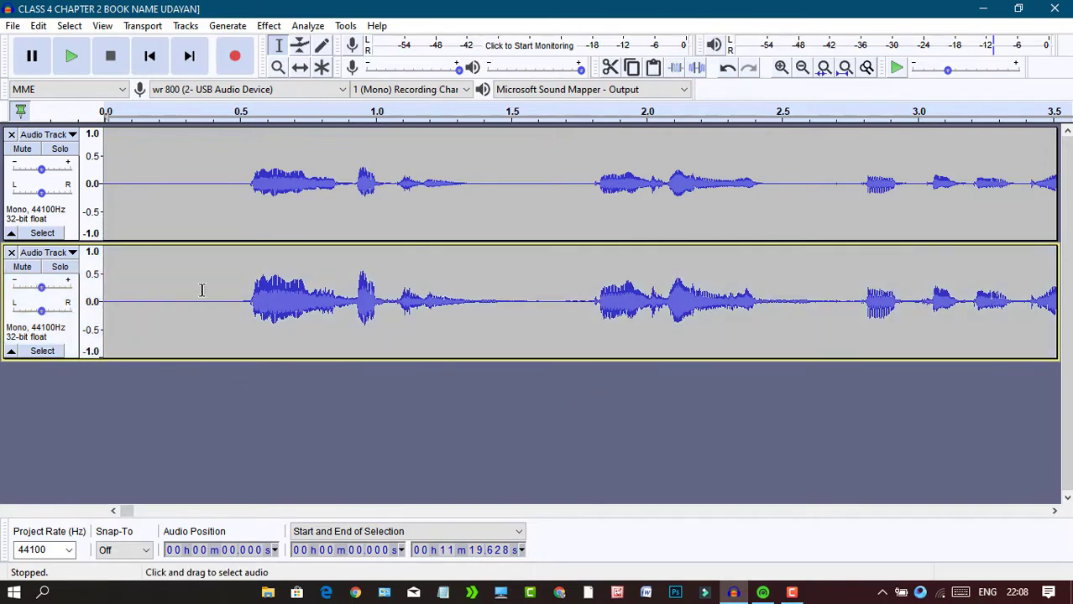
{"action": "left_click", "coordinate": [246, 287]}
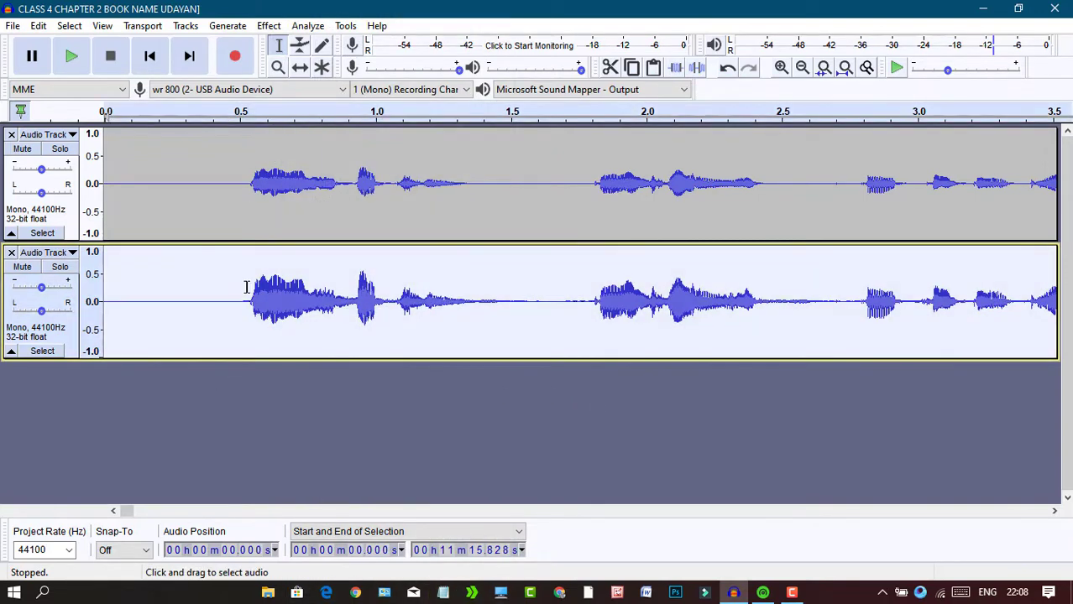
{"action": "left_click", "coordinate": [220, 420]}
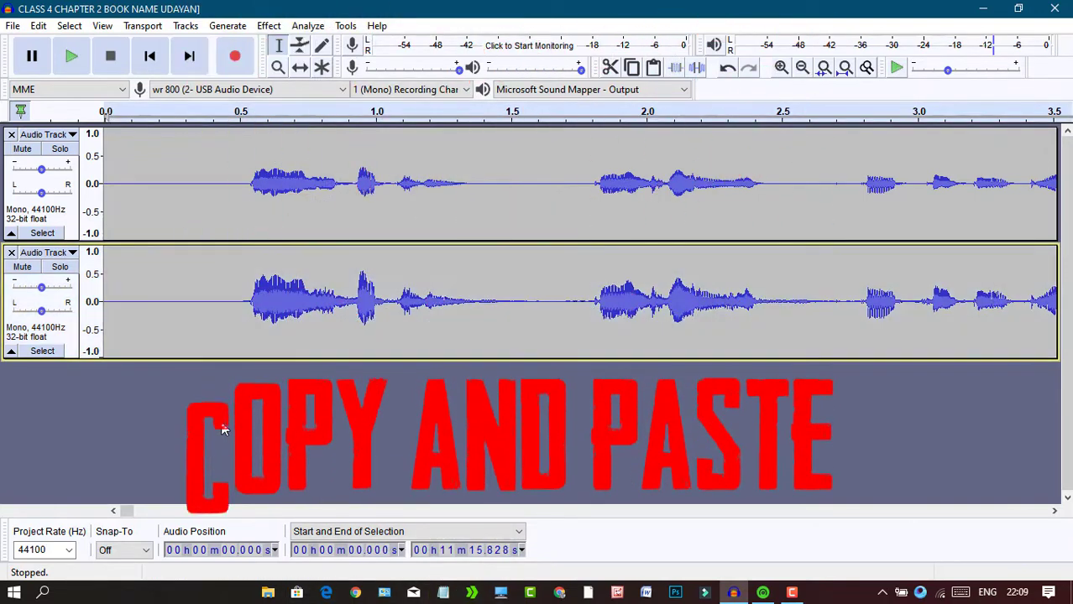
{"action": "key", "text": "ctrl+v"}
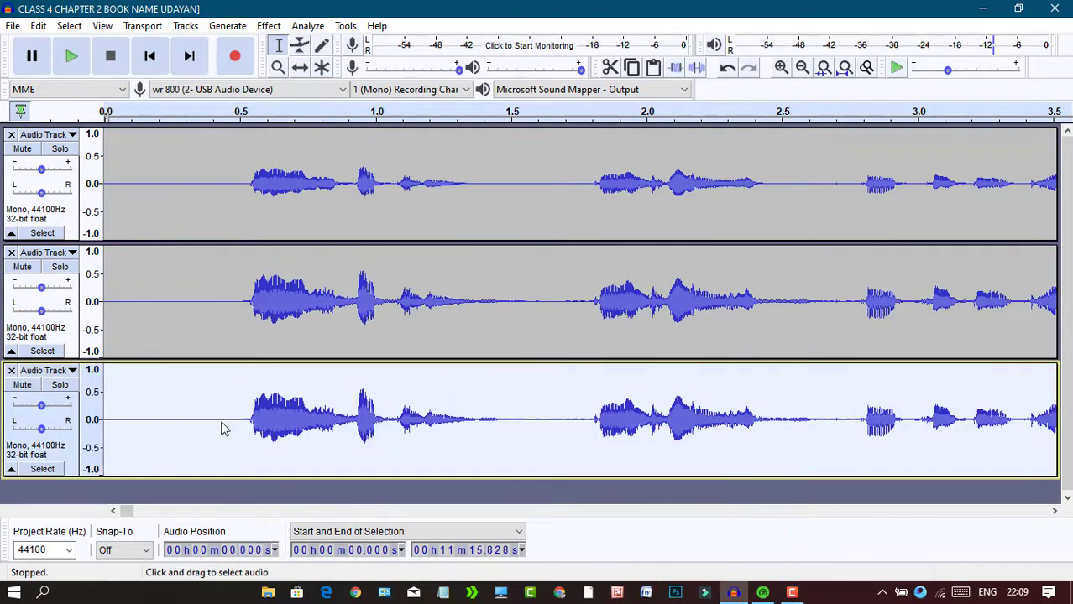
Step: Pan the second track fully right and the third fully left, and lower both gains, the third to about -4 dB
{"action": "left_click", "coordinate": [140, 397]}
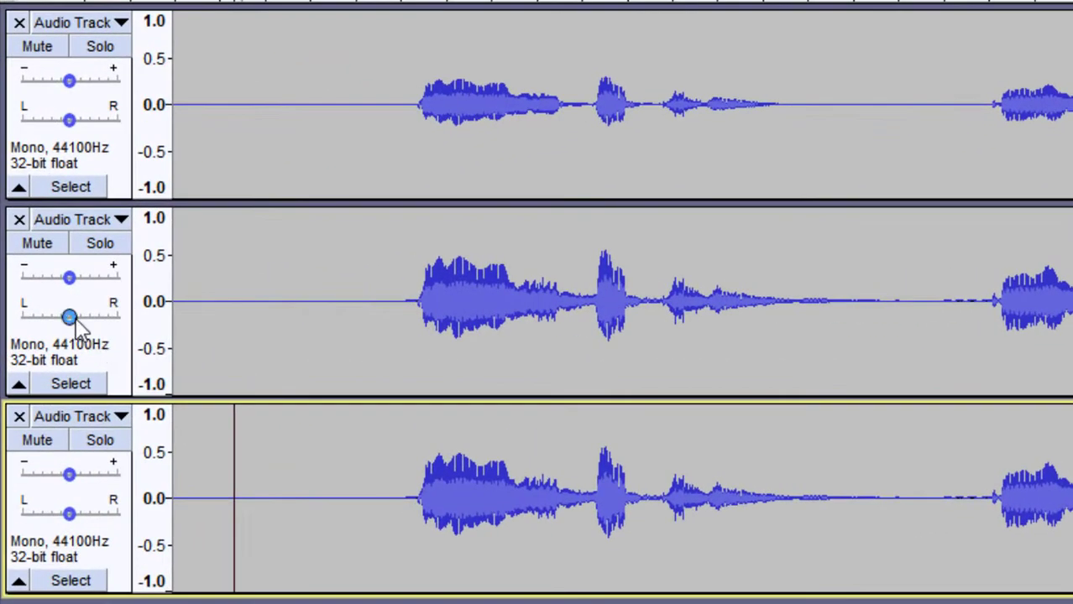
{"action": "key", "text": "Up"}
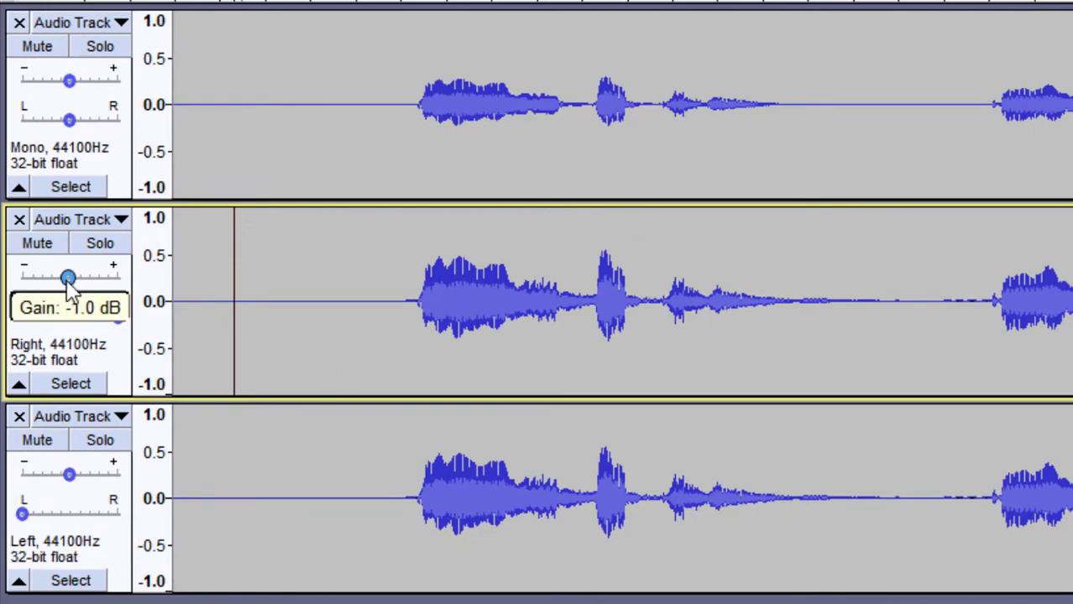
{"action": "left_click", "coordinate": [65, 472]}
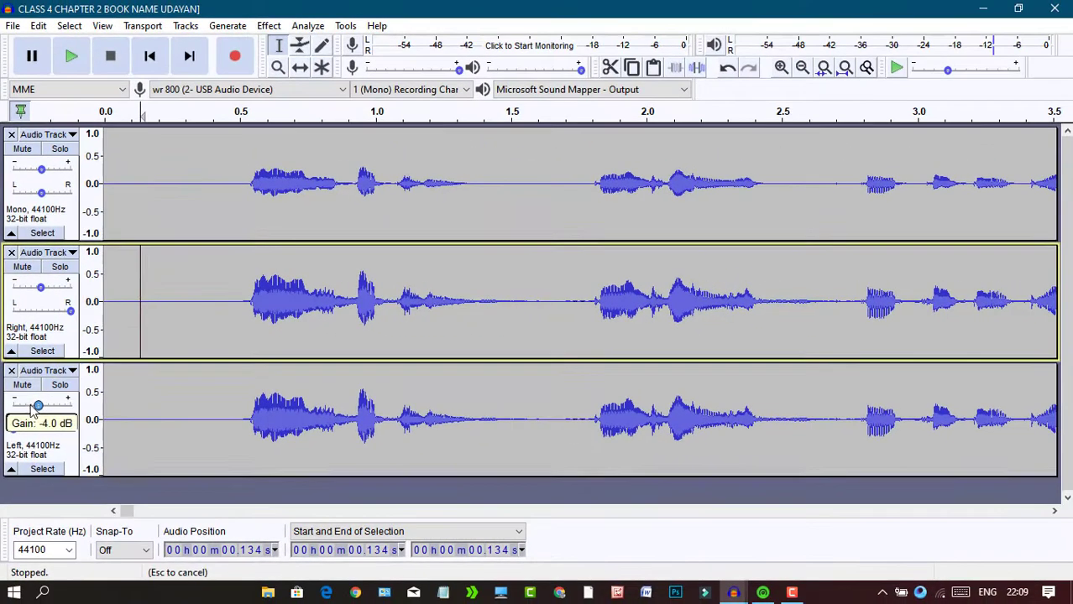
{"action": "left_click", "coordinate": [42, 289]}
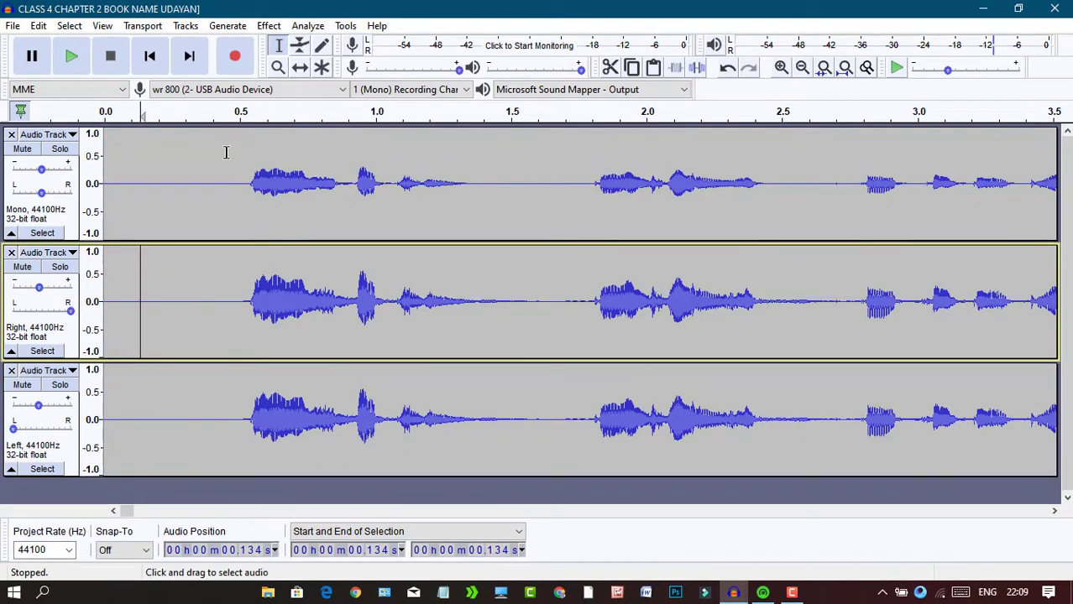
Step: Select all three tracks and combine them into a single stereo track with Mix and Render
{"action": "key", "text": "ctrl+a"}
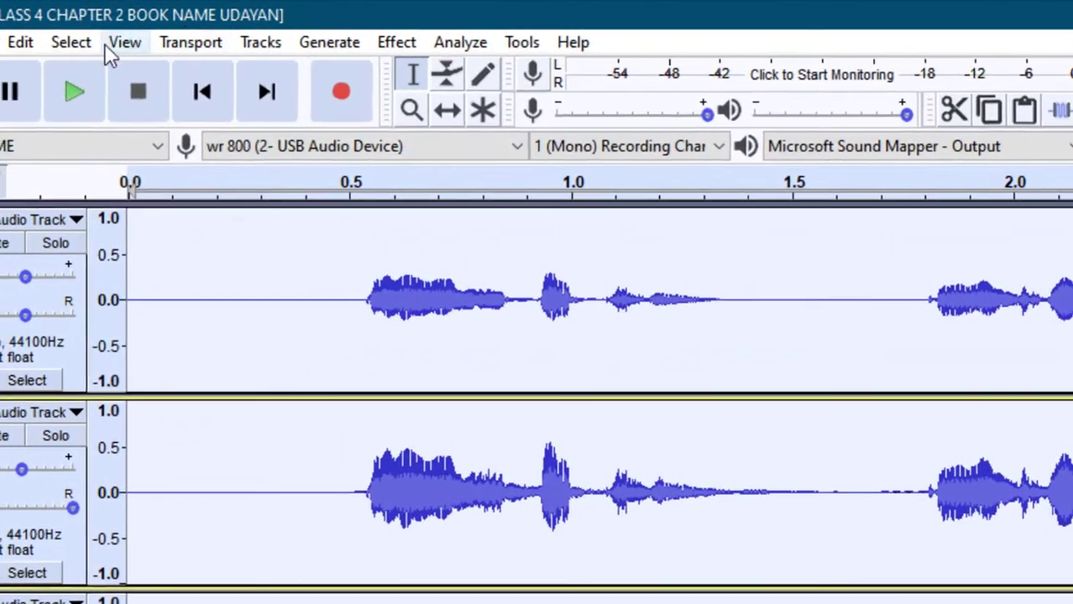
{"action": "left_click", "coordinate": [20, 42]}
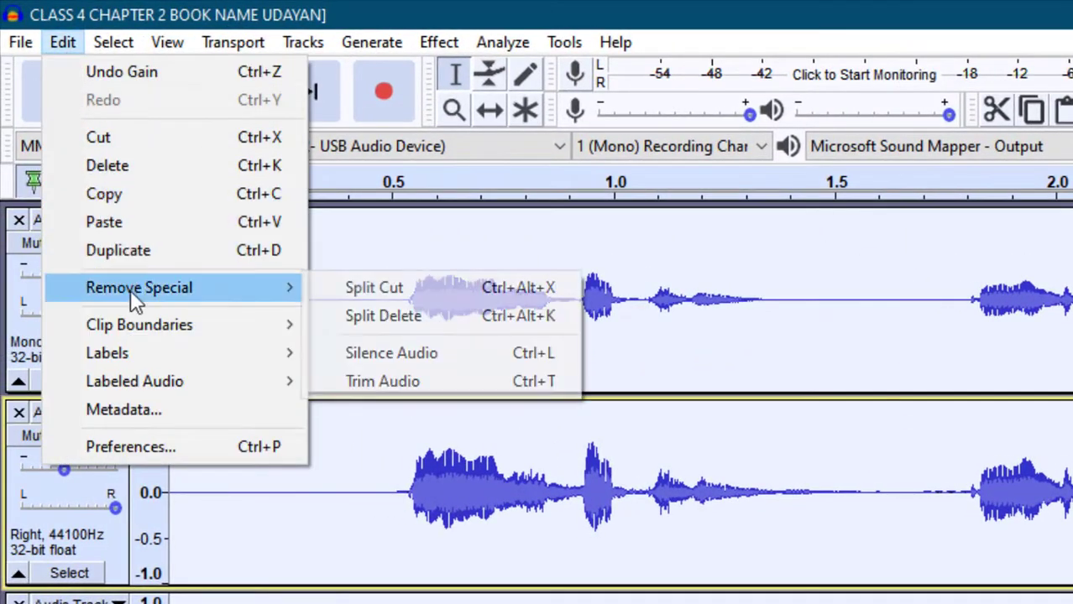
{"action": "mouse_move", "coordinate": [302, 42]}
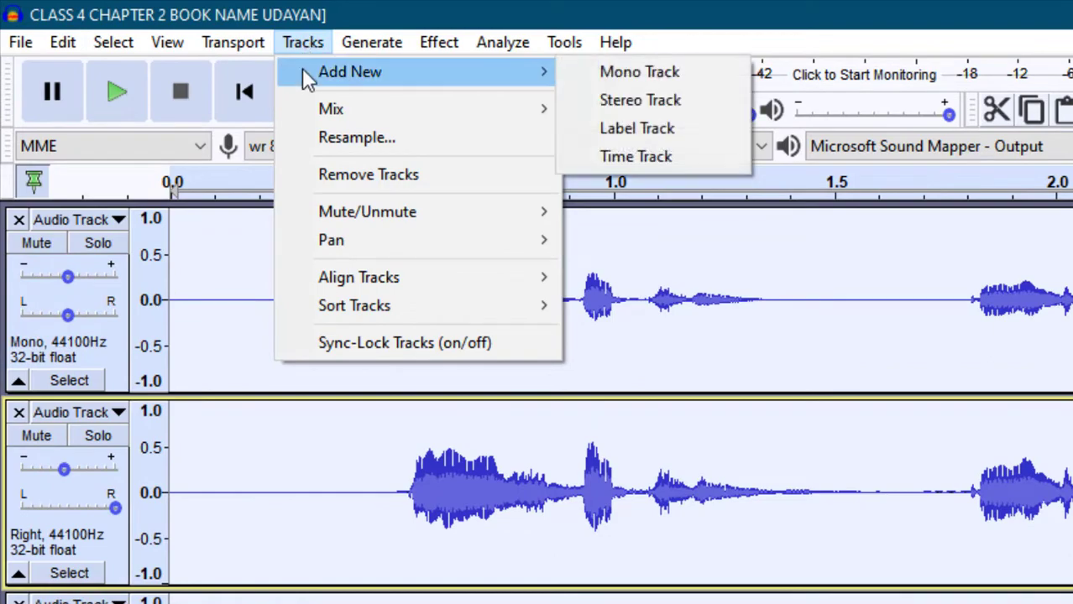
{"action": "mouse_move", "coordinate": [336, 118]}
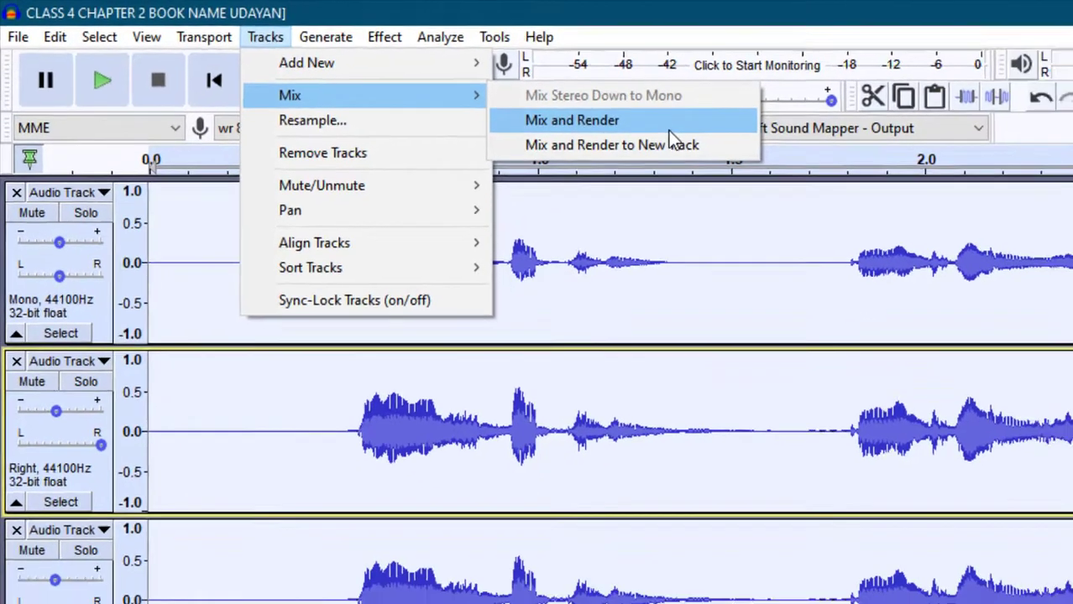
{"action": "left_click", "coordinate": [760, 143]}
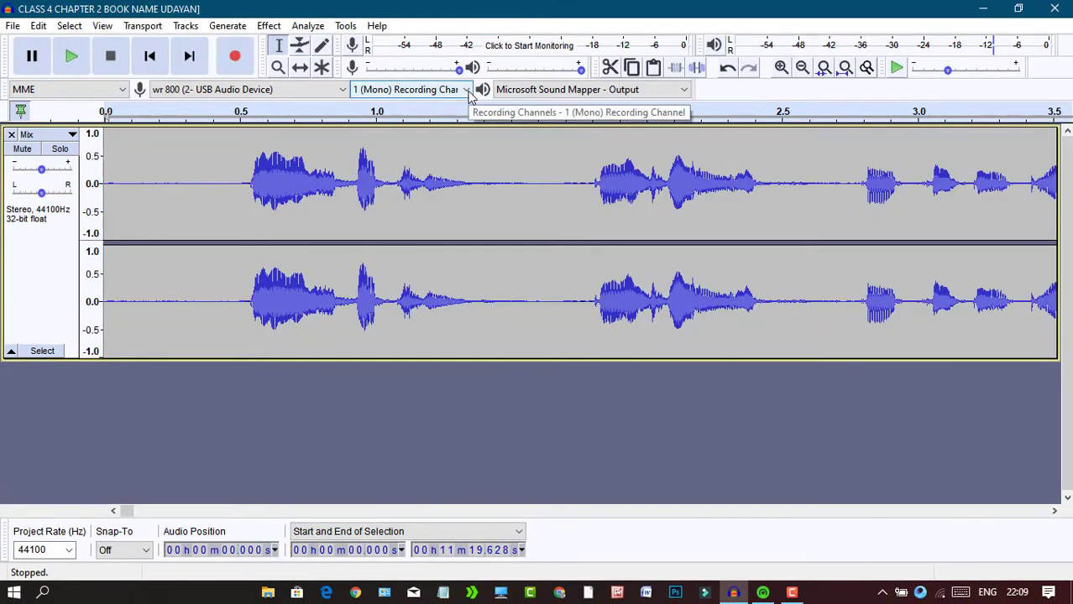
Step: Play the mixed stereo track from the start of the timeline
{"action": "left_click_drag", "start_coordinate": [175, 141], "coordinate": [170, 137]}
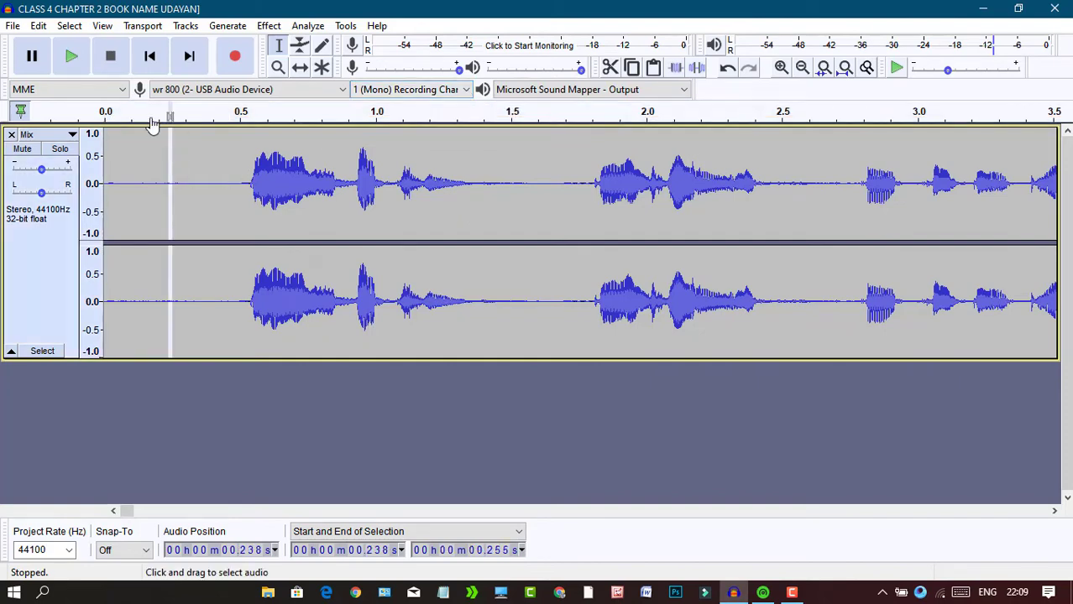
{"action": "left_click", "coordinate": [72, 58]}
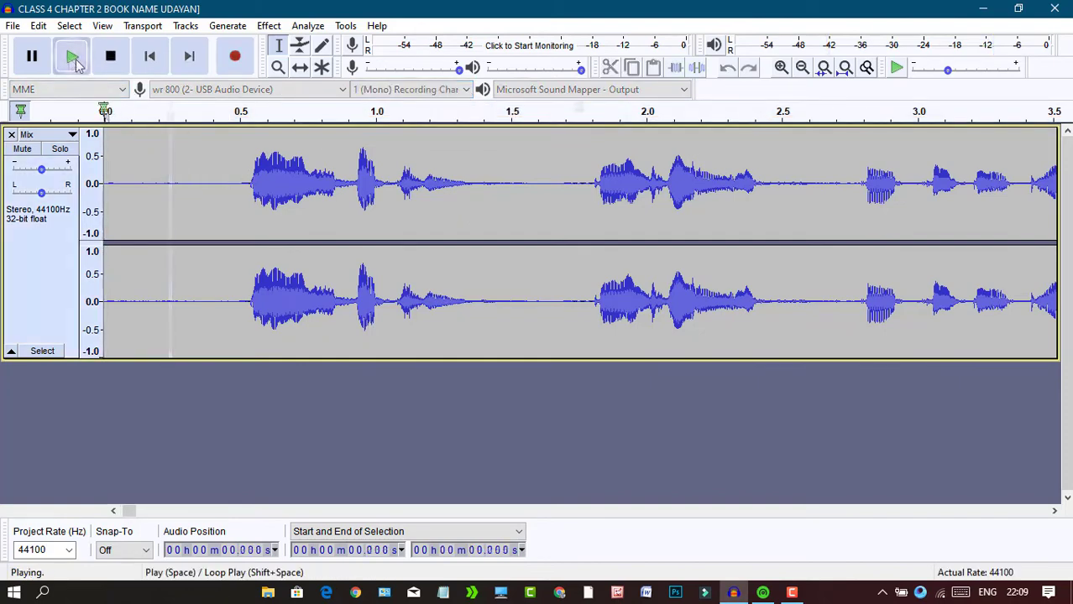